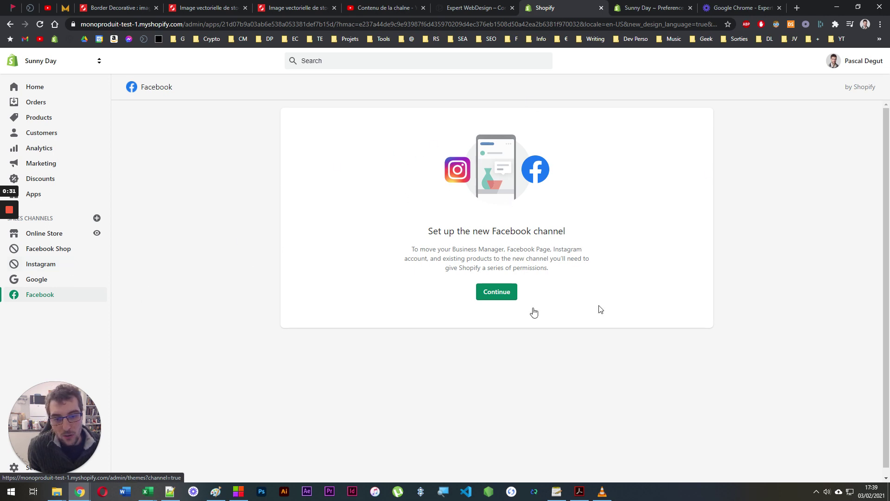
View the list of sales channels available to add, then close it without adding any.
click(97, 218)
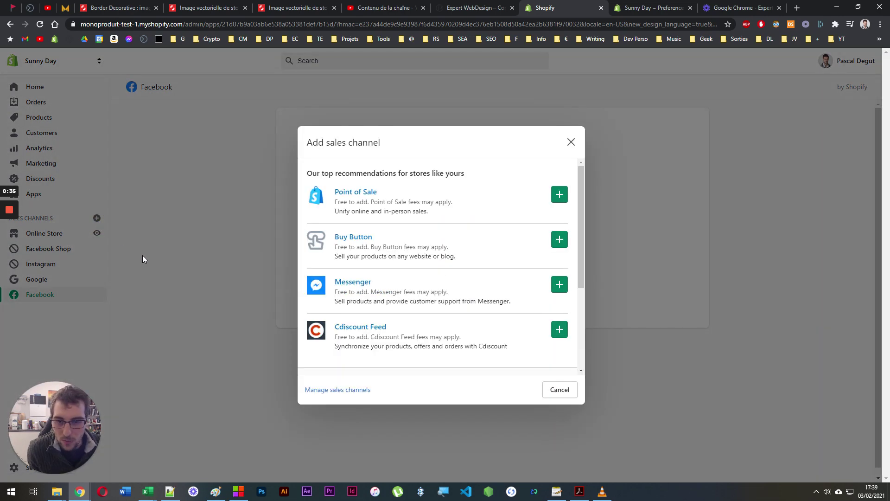
scroll(461, 272, down, 4)
click(235, 269)
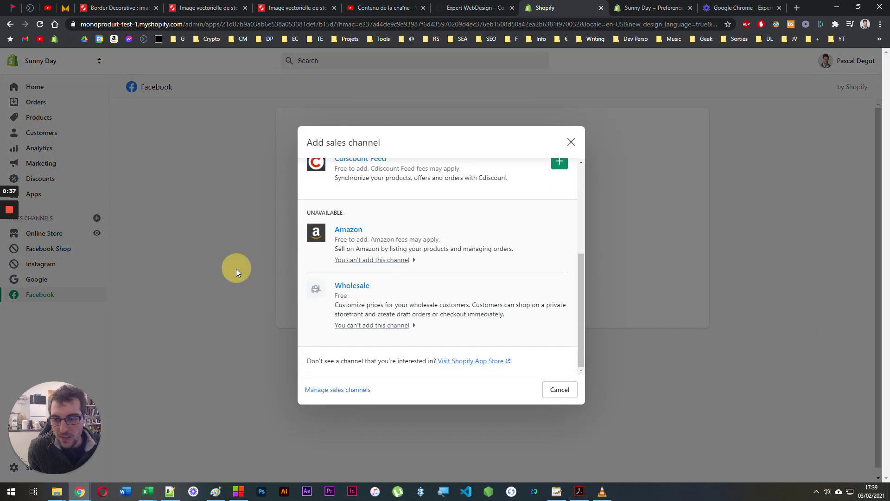
click(570, 142)
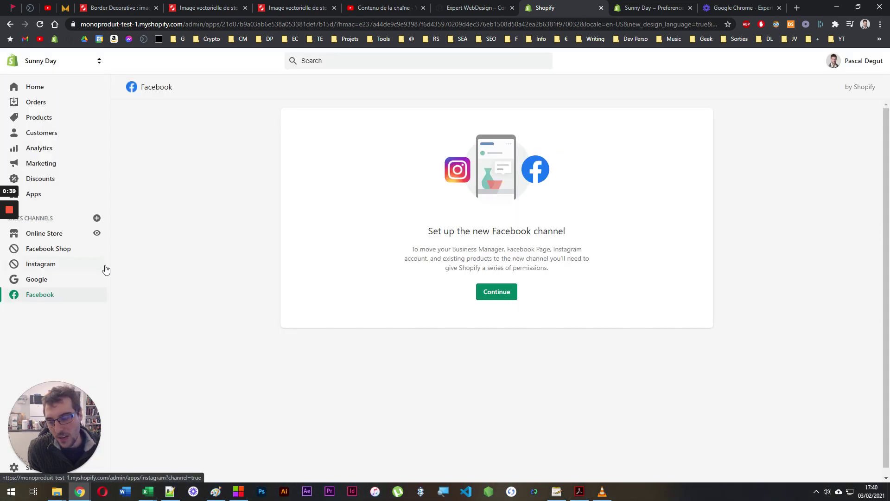
Open the Marketing overview and view the marketing activities offered for a new campaign, then close the list.
click(30, 164)
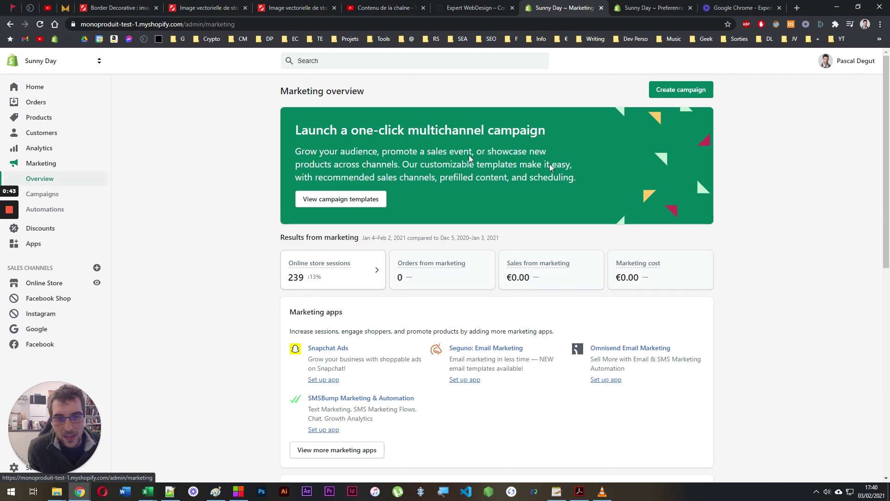
click(680, 91)
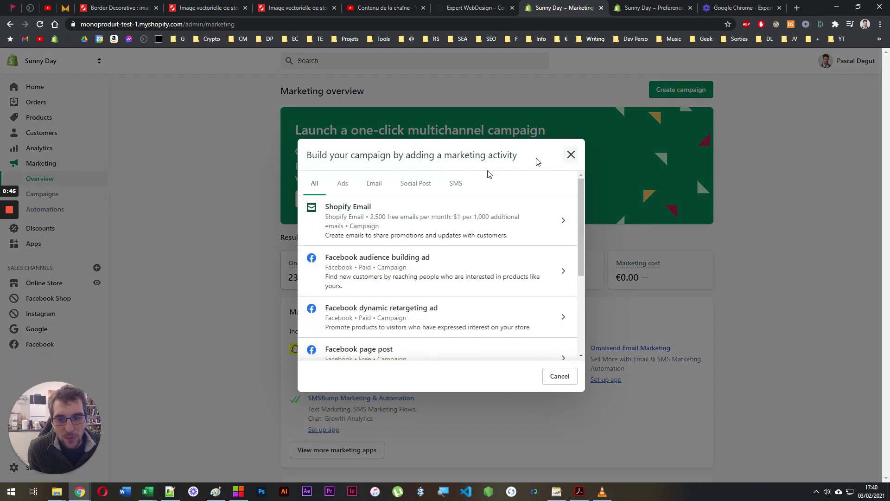
click(570, 154)
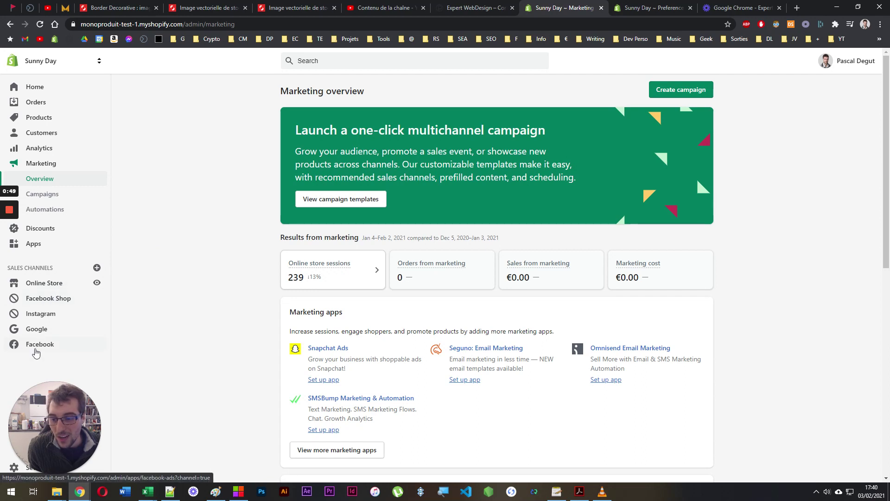
Open the Facebook channel, check the Facebook Pixel ID in the Online Store preferences, and return to the channel setup.
click(36, 349)
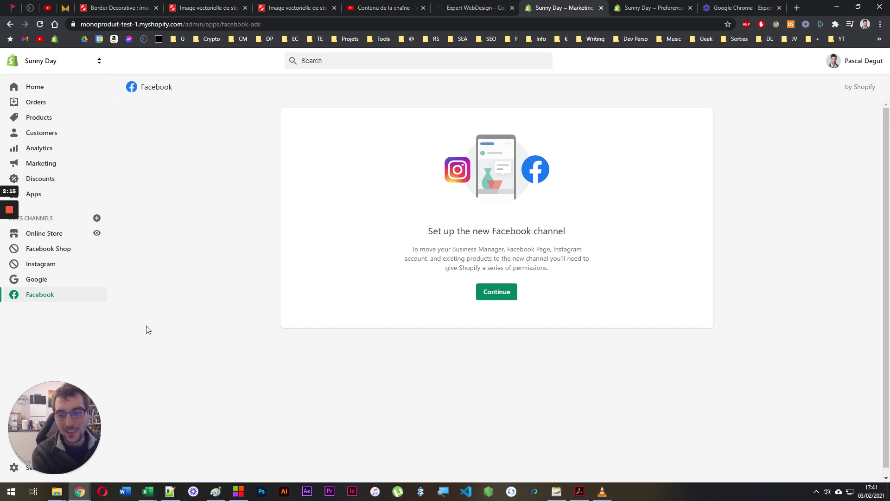
click(654, 7)
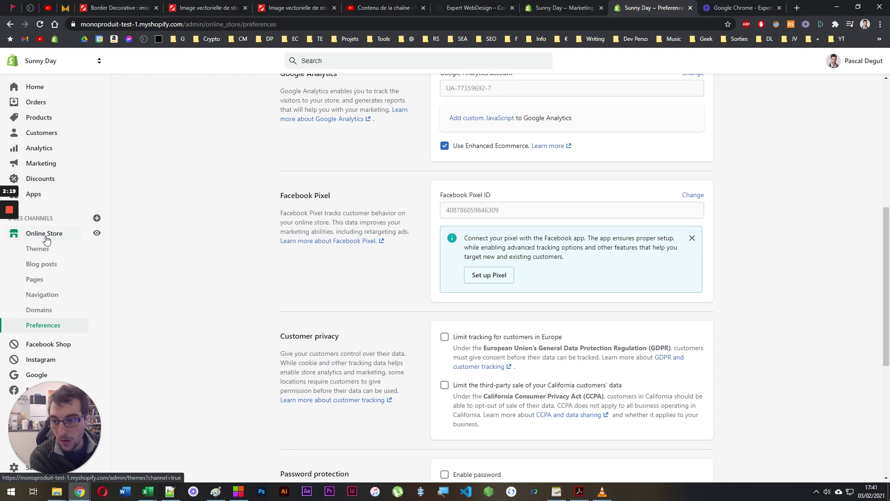
double_click(480, 215)
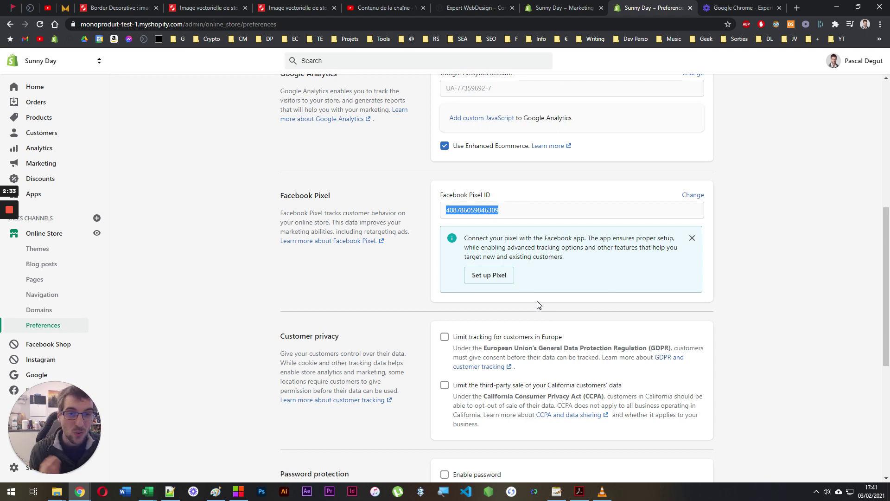
click(538, 7)
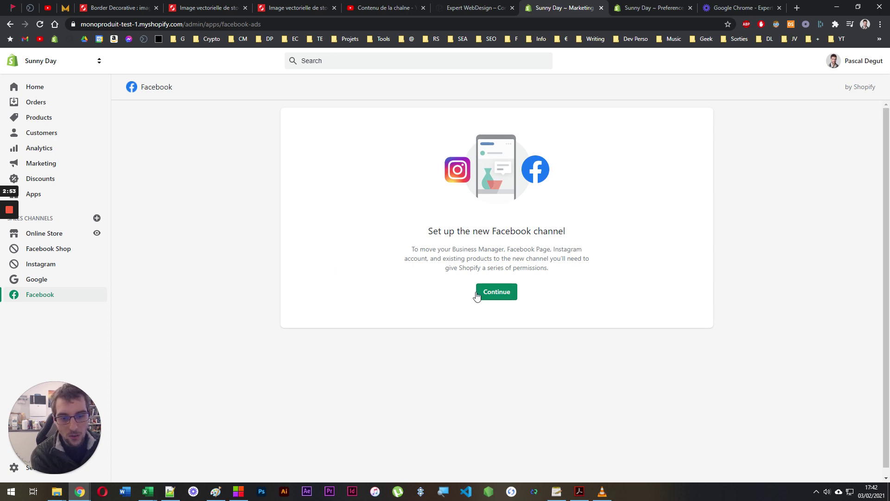
Start the new Facebook channel setup and re-enter the Facebook account password to continue.
click(506, 291)
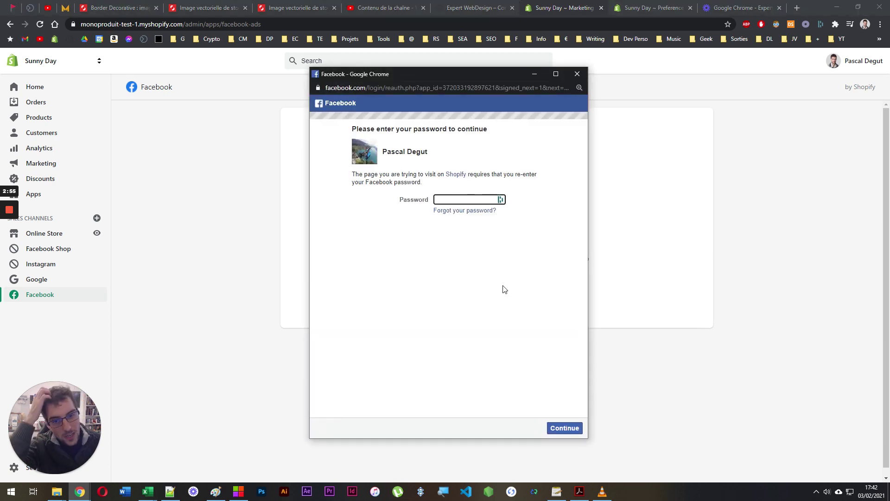
click(466, 198)
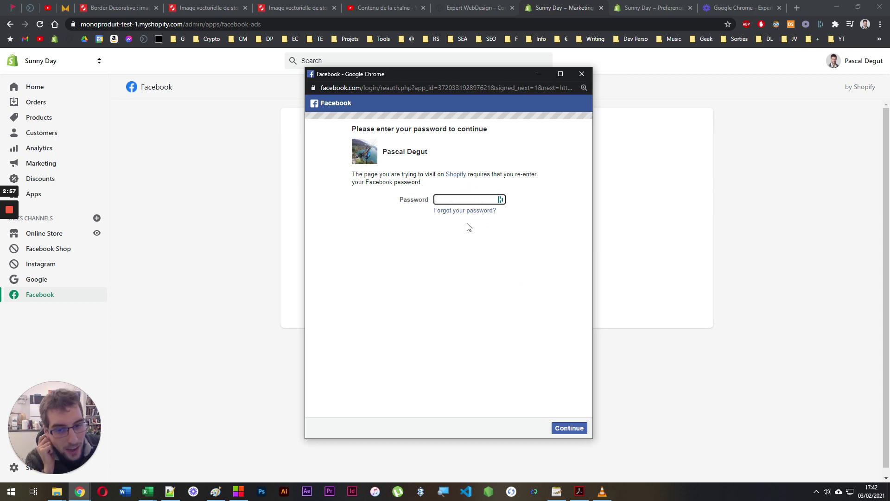
click(470, 199)
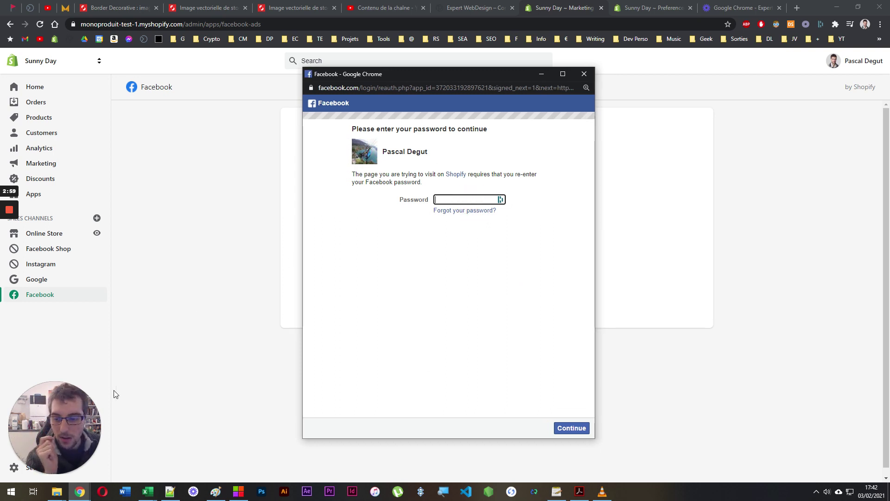
click(8, 247)
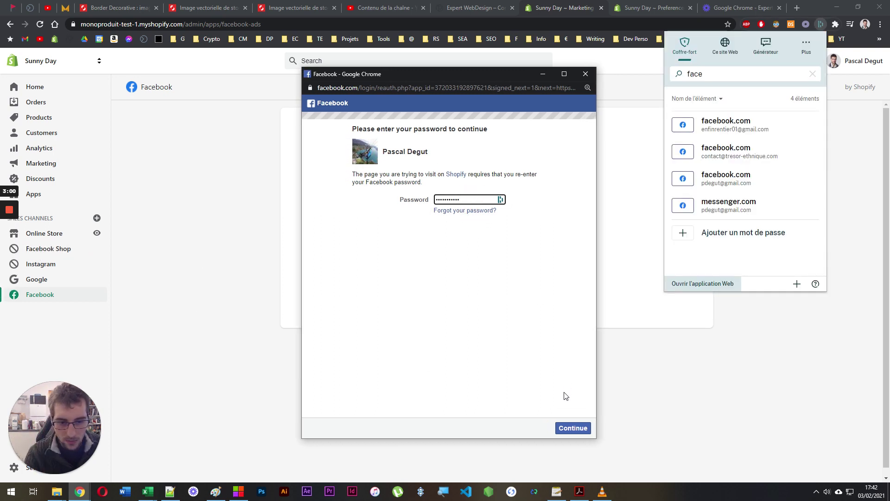
click(573, 428)
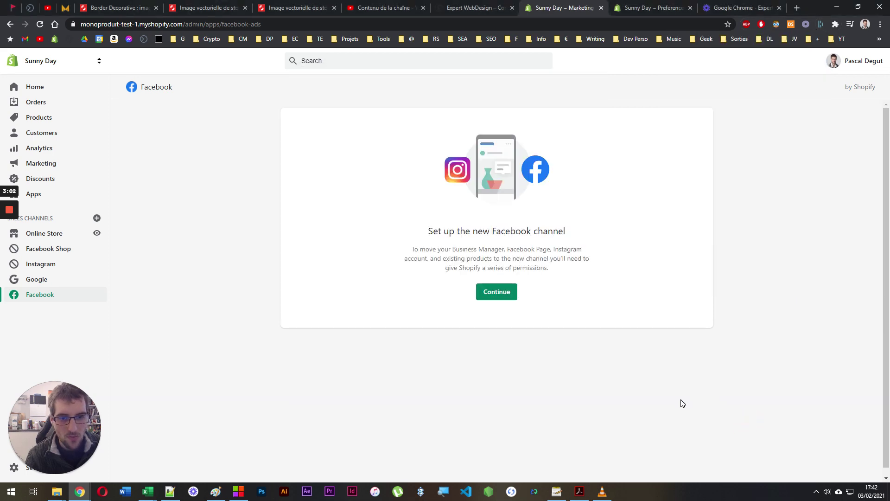
Resume the Facebook authorization window, continue connecting Shopify, and claim the catalog "Products for monoproduit-test-1.myshopify.com".
click(87, 485)
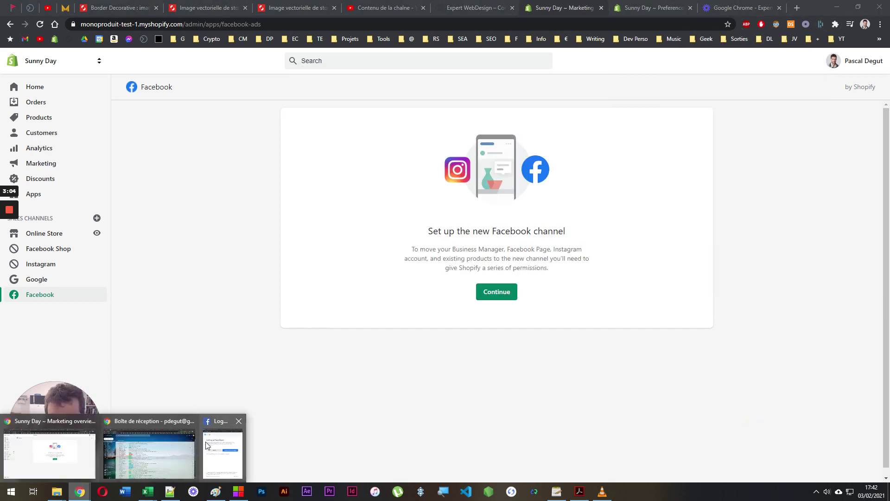
click(208, 444)
click(491, 229)
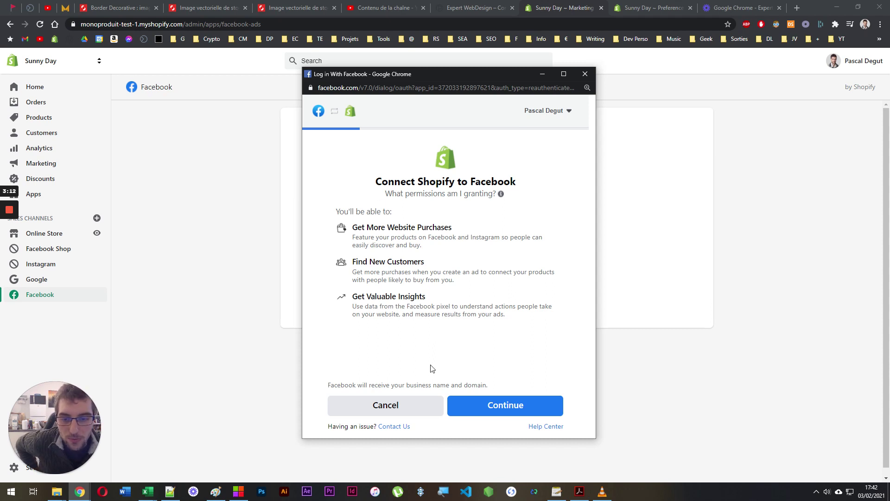
click(512, 406)
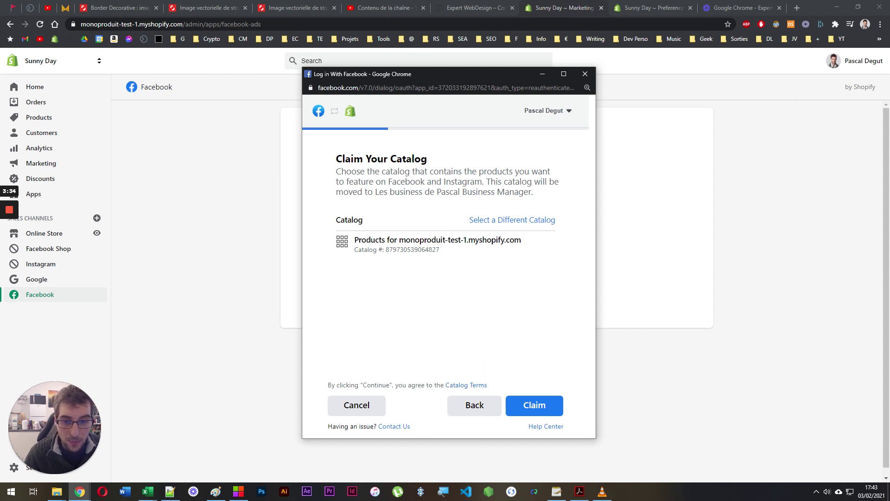
click(533, 412)
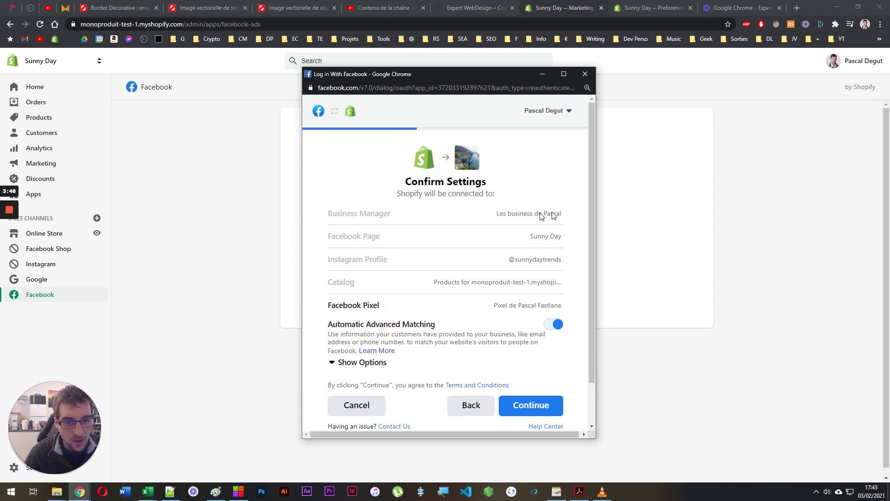
Change the connected Facebook Pixel to Pixel de Sunny Day and return to the settings confirmation.
scroll(541, 224, down, 1)
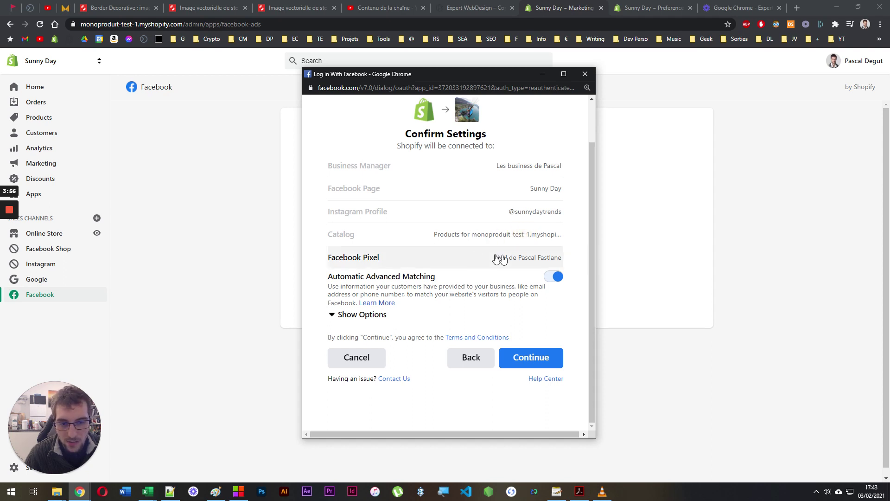
click(524, 260)
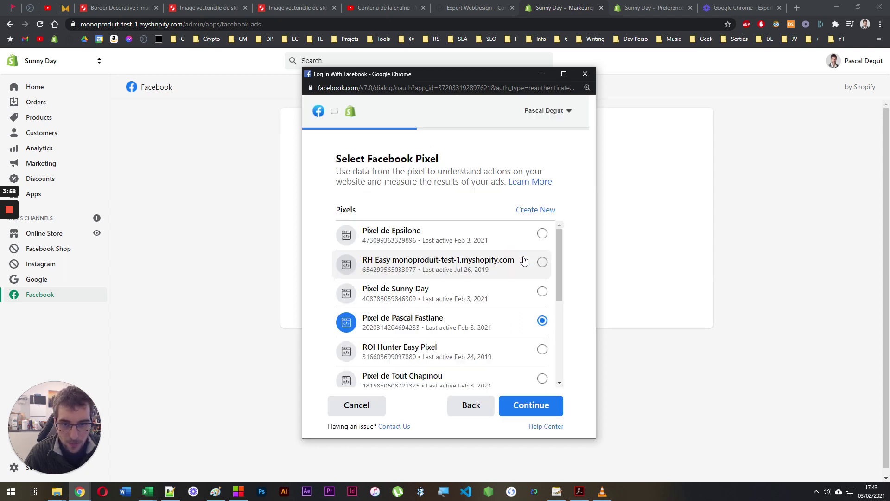
click(542, 291)
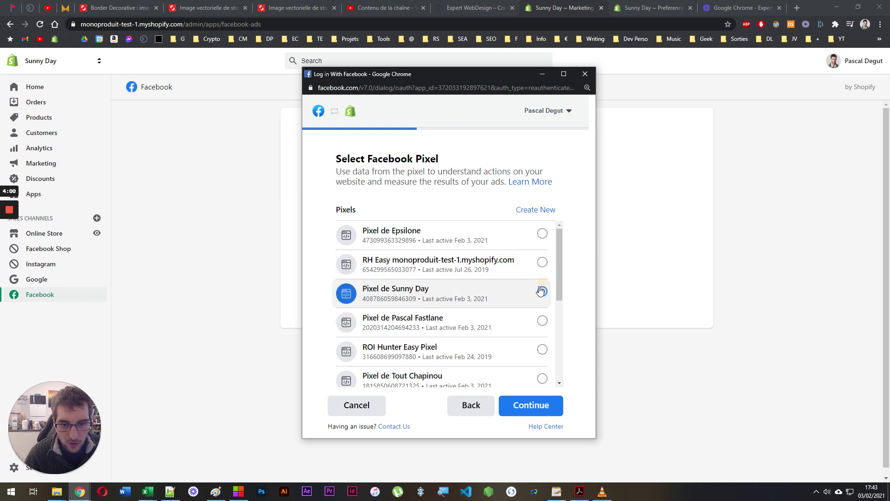
click(532, 413)
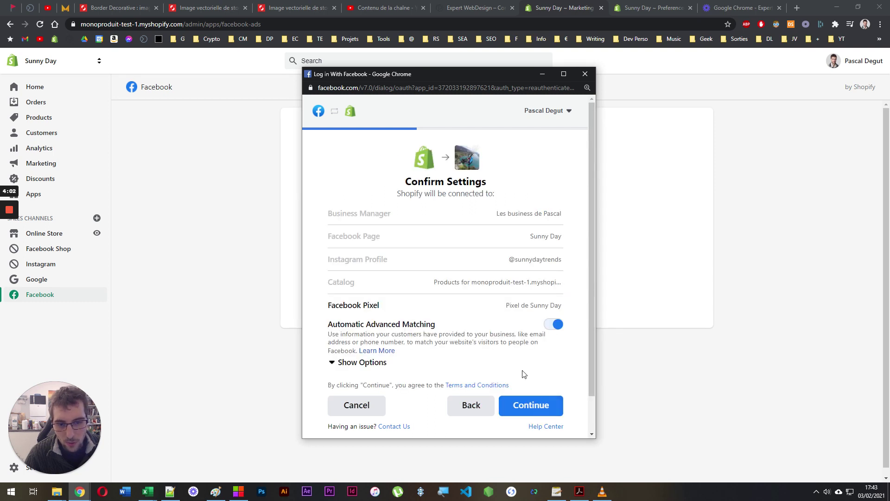
Review the expanded Automatic Advanced Matching options, keep them all enabled, and confirm the connection settings.
scroll(522, 372, down, 1)
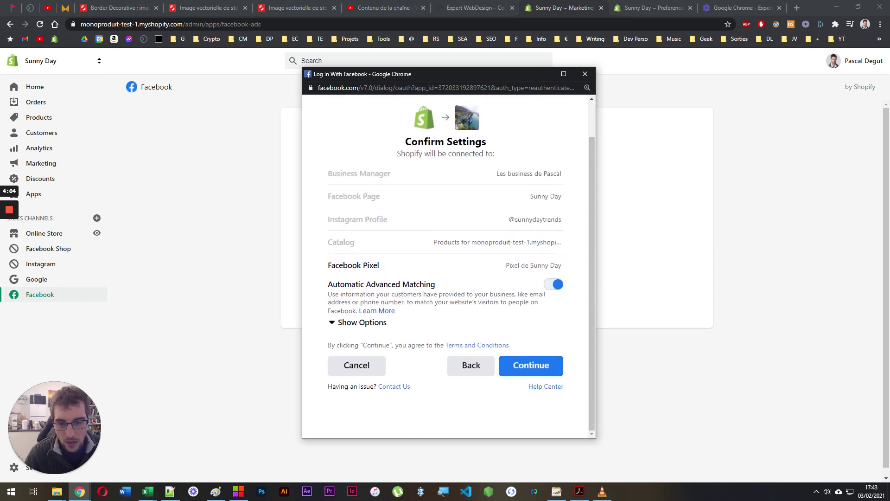
click(362, 322)
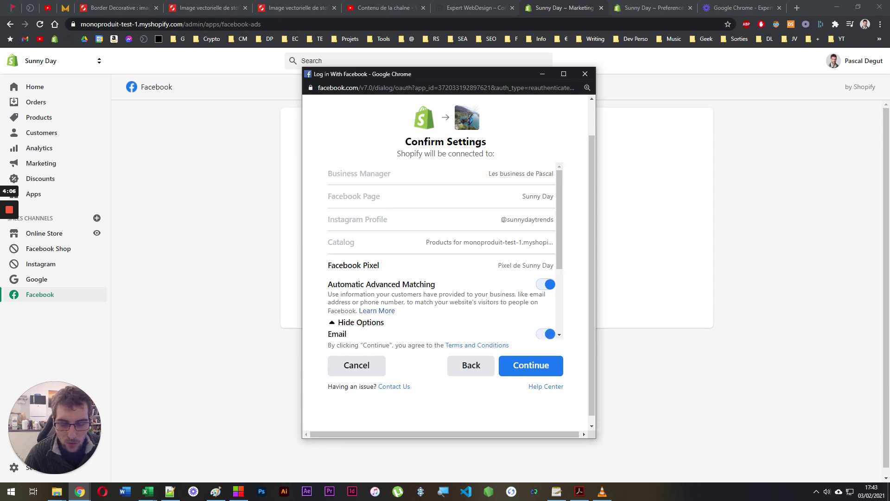
scroll(436, 296, down, 2)
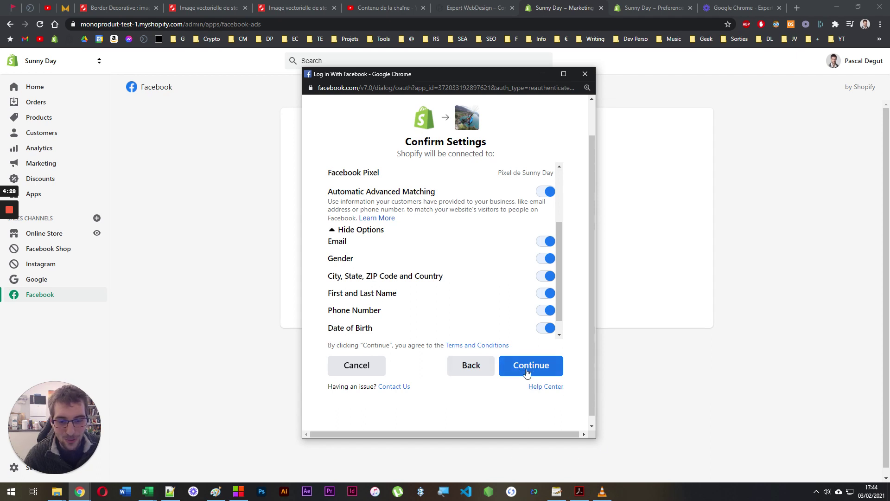
scroll(537, 315, down, 1)
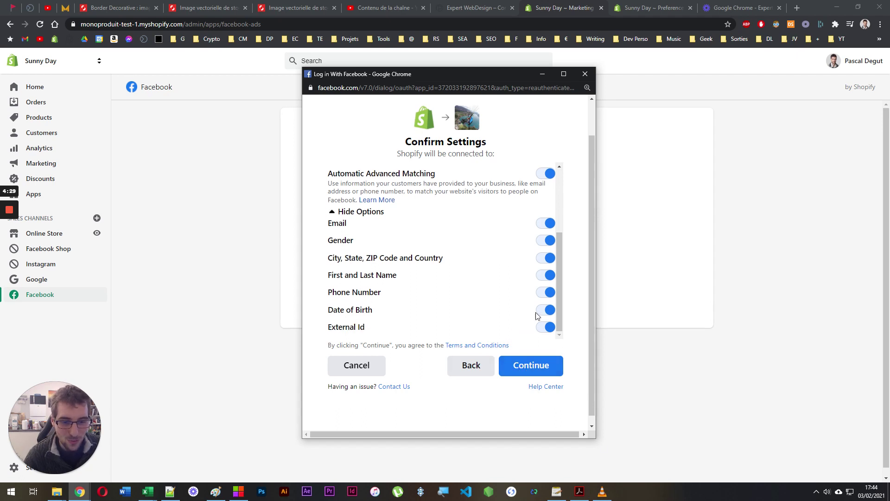
click(540, 373)
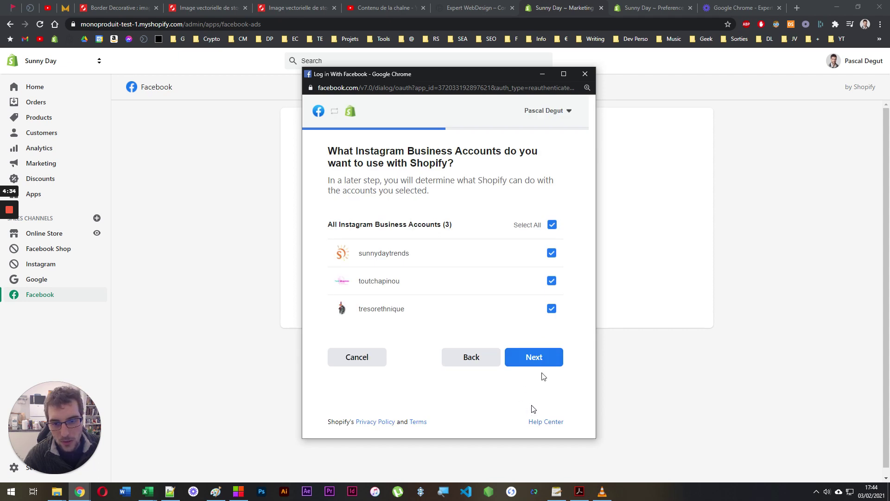
Deselect the Instagram accounts toutchapinou and tresorethnique, keeping only sunnydaytrends, and accept the listed business.
click(552, 280)
click(552, 308)
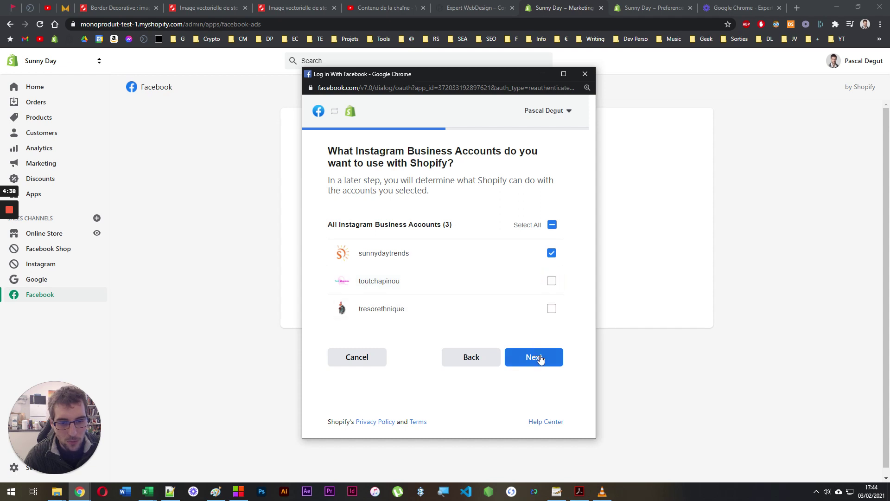
click(540, 358)
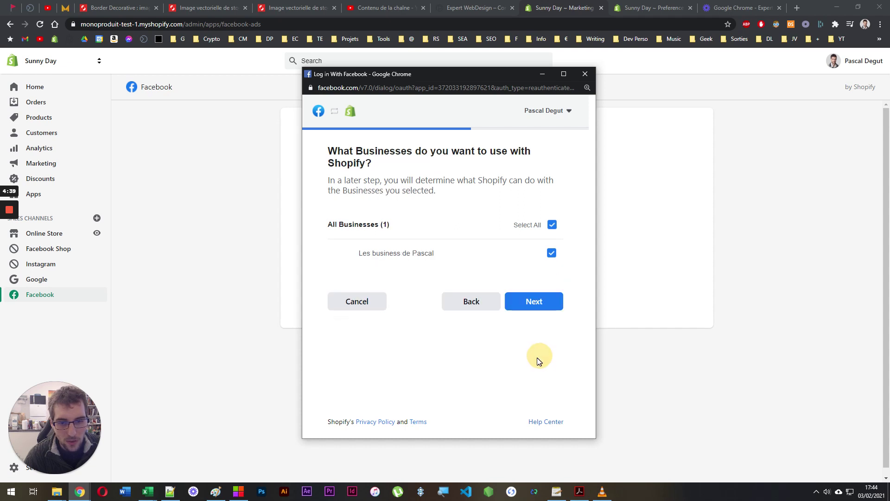
click(522, 303)
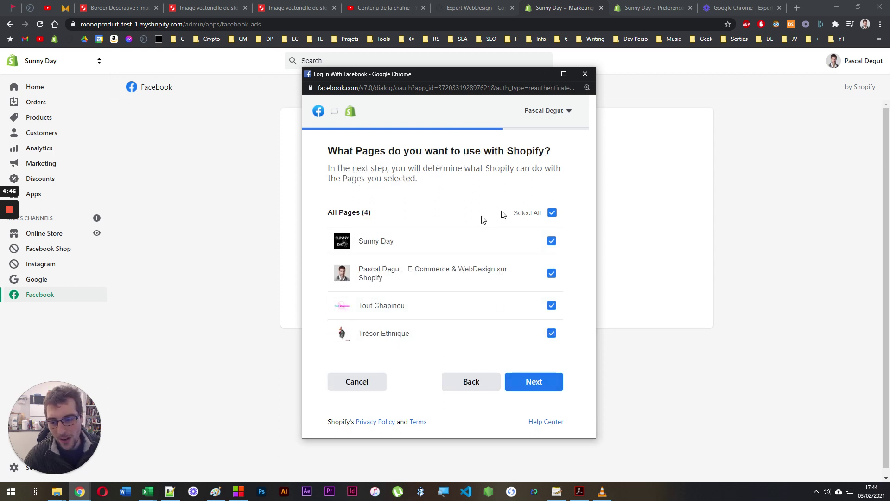
Go back to the Instagram account selection and select all the Instagram business accounts for use with Shopify.
click(462, 390)
click(469, 304)
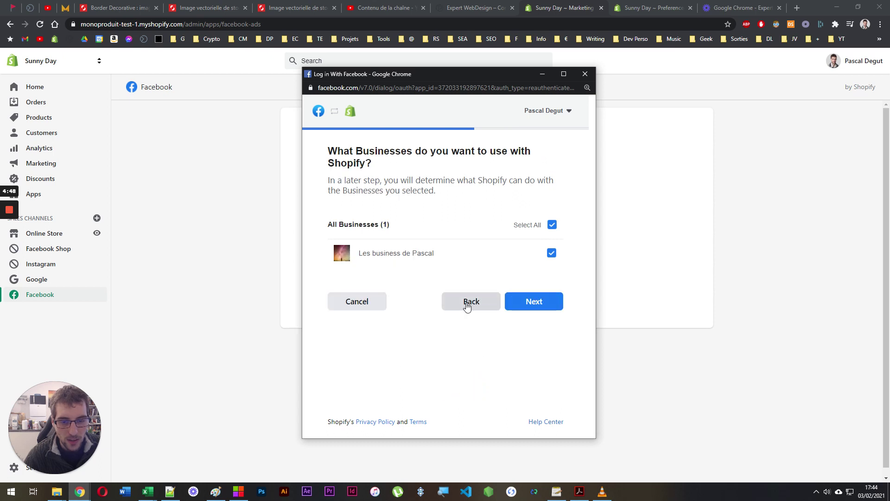
click(551, 226)
click(521, 358)
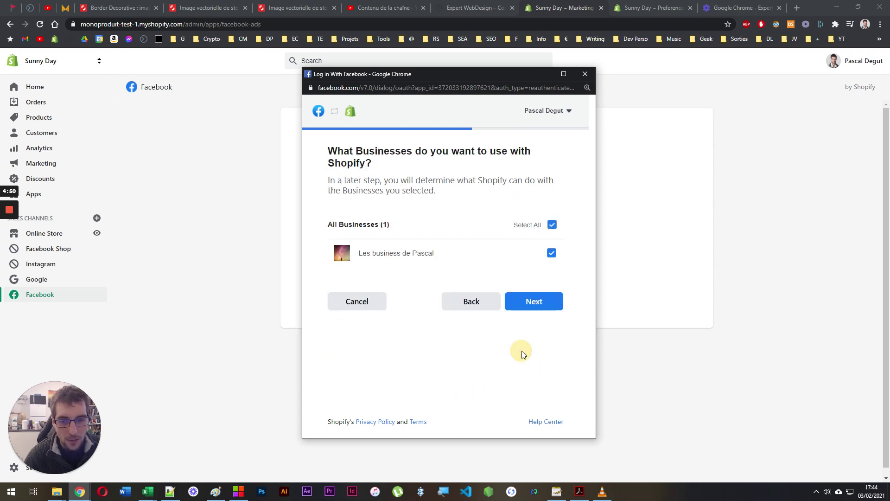
Accept the listed business and all Pages for use with Shopify, and review the permissions Shopify requests.
click(546, 302)
click(535, 385)
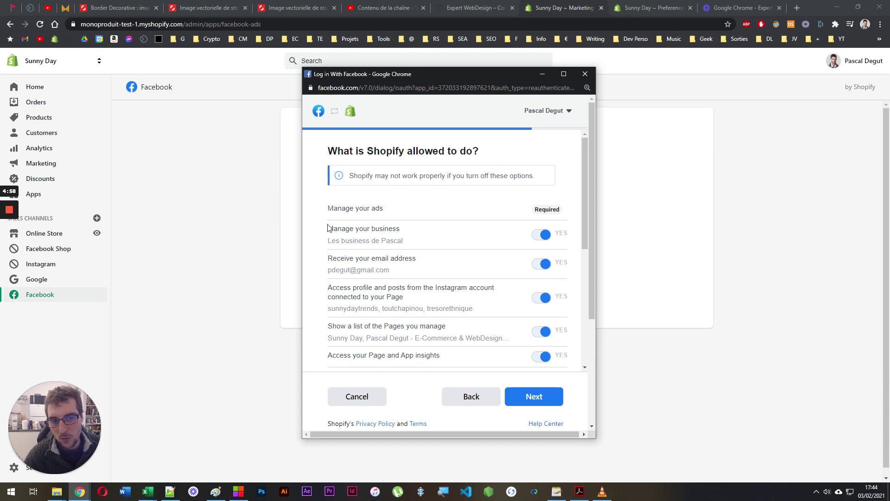
scroll(470, 272, down, 6)
scroll(469, 273, up, 6)
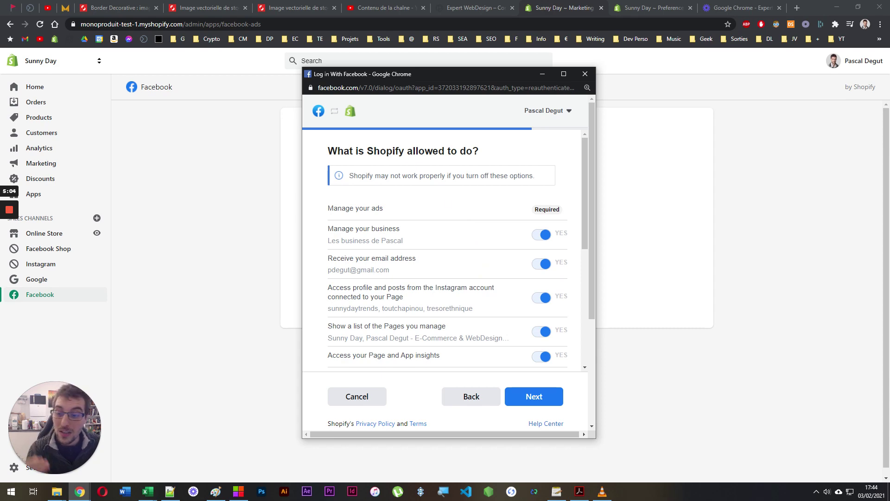
Review the remaining requested permissions, keep them all enabled, and complete the Facebook connection to return to Shopify.
scroll(473, 332, down, 5)
scroll(516, 348, down, 3)
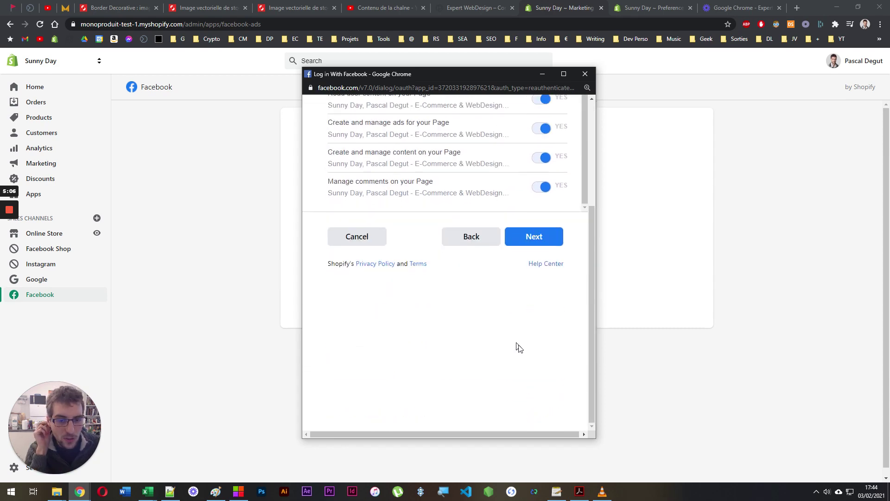
scroll(544, 338, up, 3)
click(541, 374)
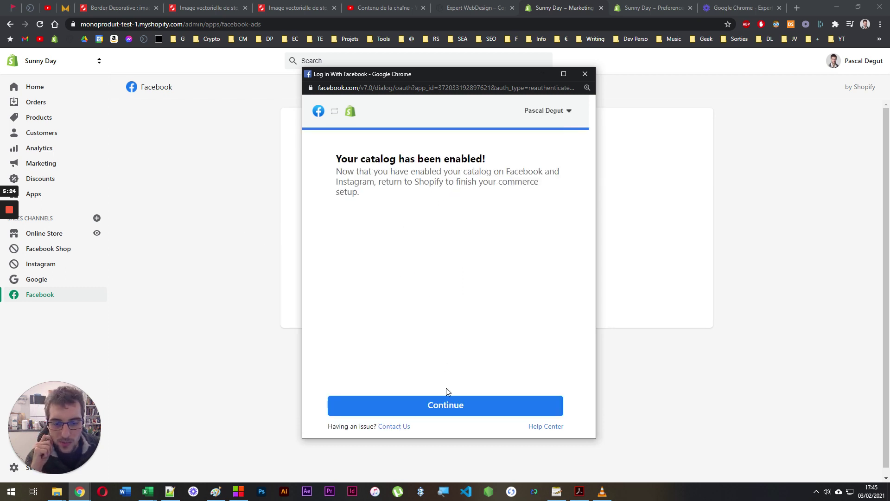
click(445, 413)
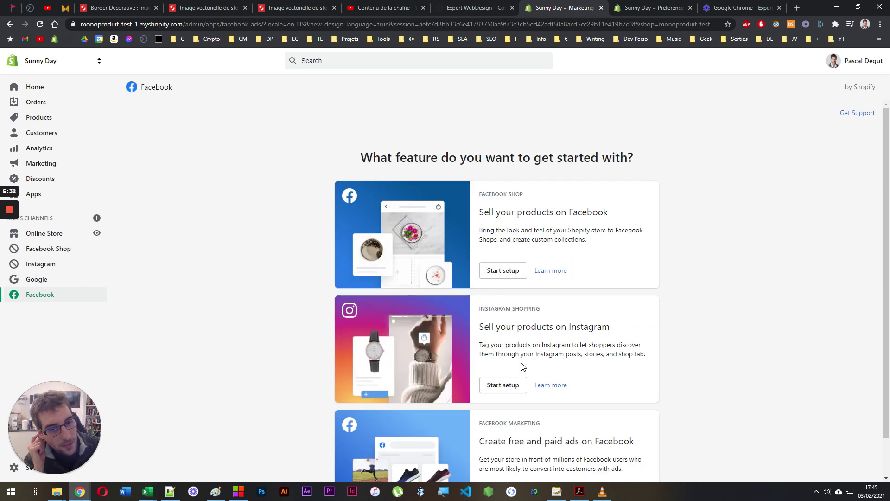
Set up the Facebook Marketing feature, finish its setup, and check its status on the channel overview.
scroll(523, 366, down, 2)
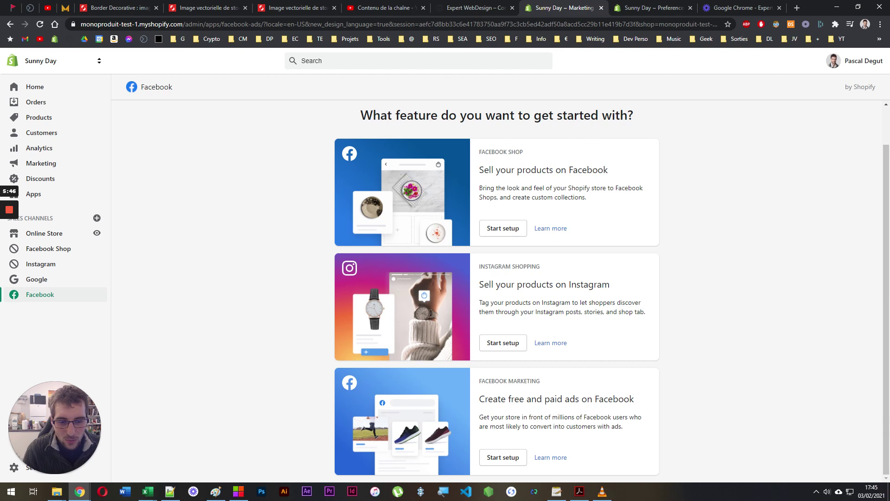
click(501, 459)
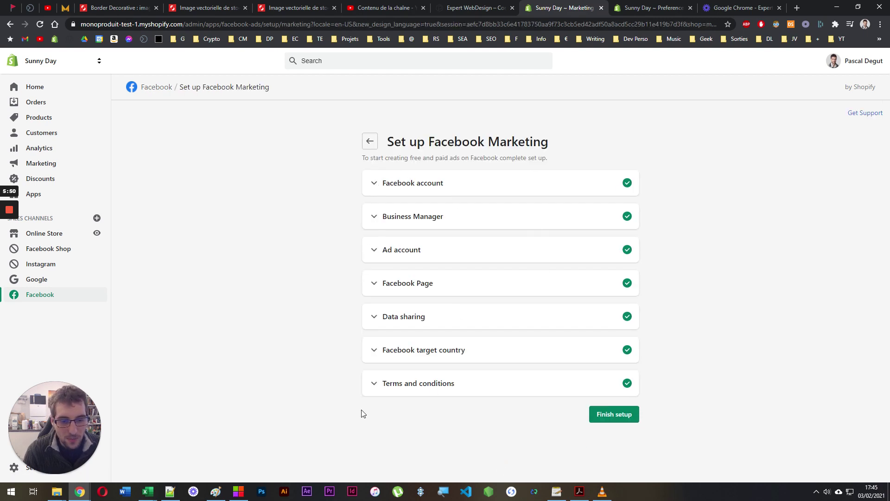
click(634, 415)
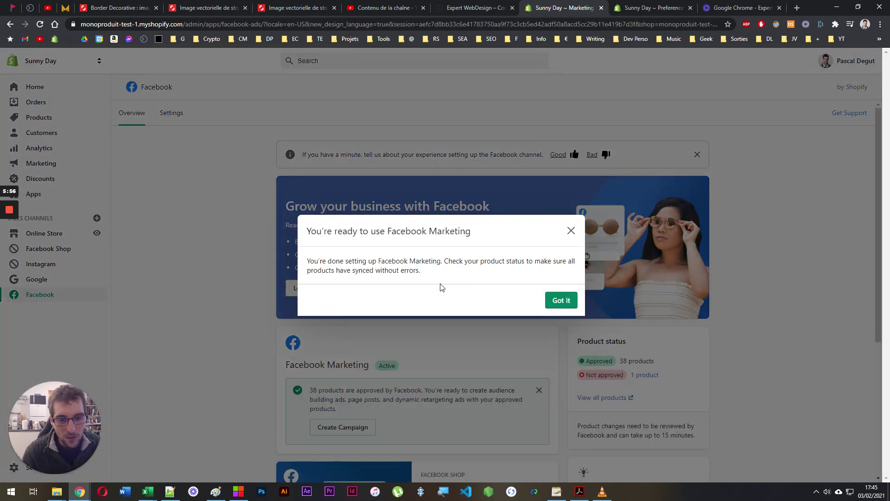
click(571, 305)
scroll(432, 213, down, 5)
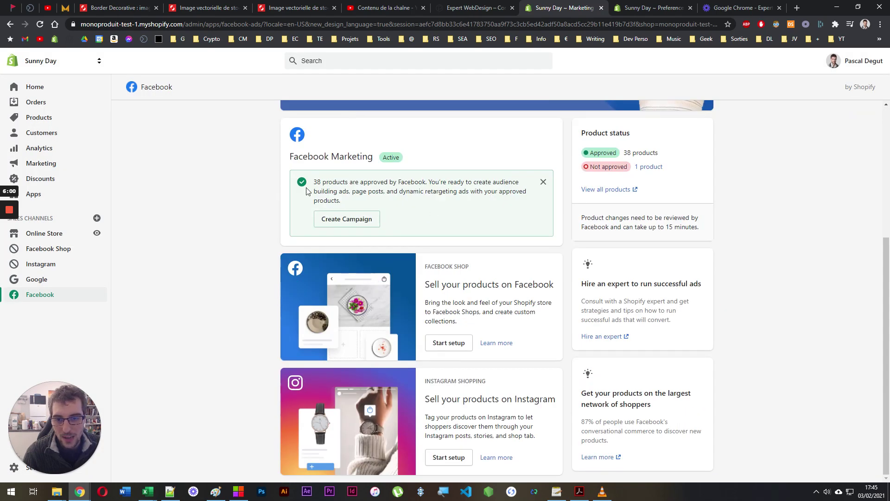
drag(310, 187, 353, 210)
click(366, 201)
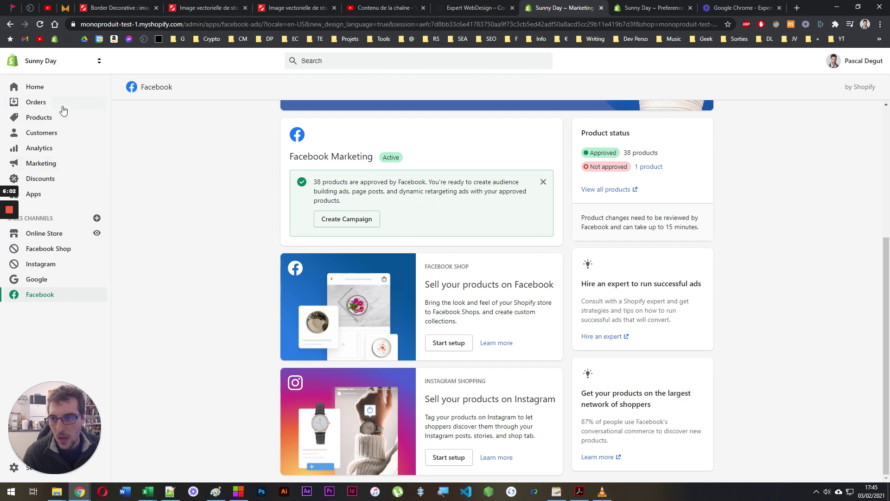
Select all listed products and check the sales channels offered for making them available, closing the dialog without applying.
click(37, 118)
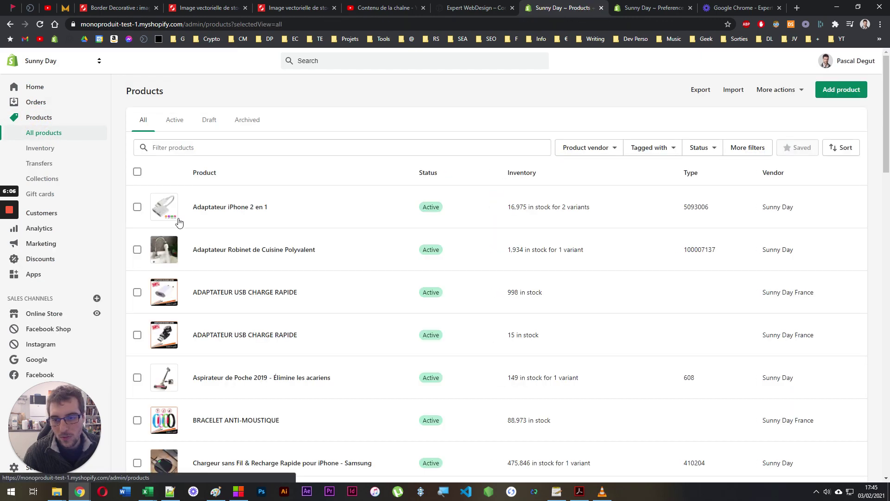
click(137, 171)
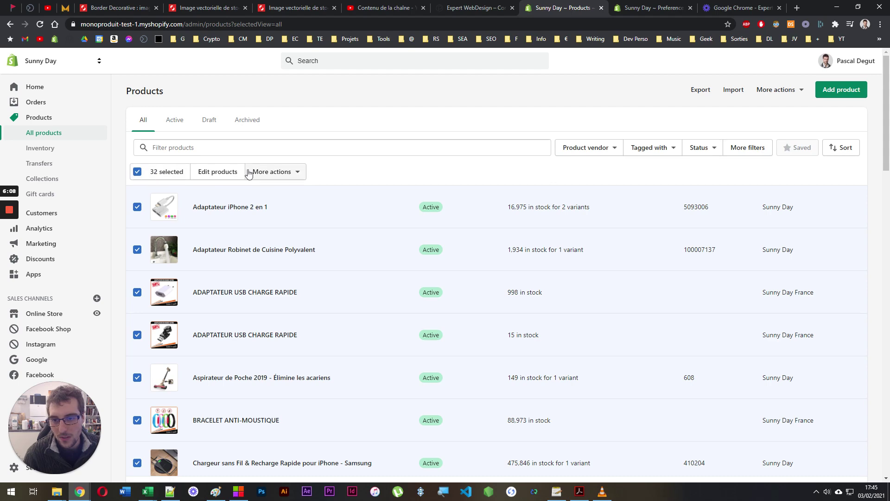
click(272, 172)
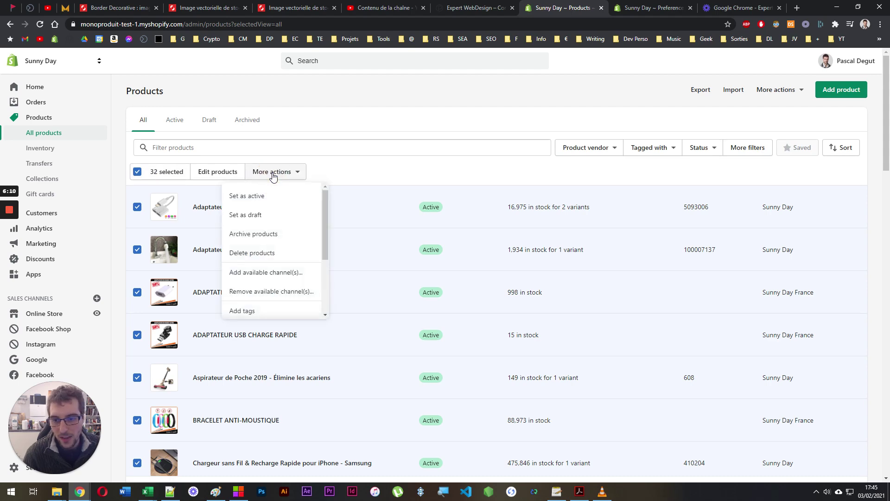
scroll(253, 239, down, 1)
click(260, 230)
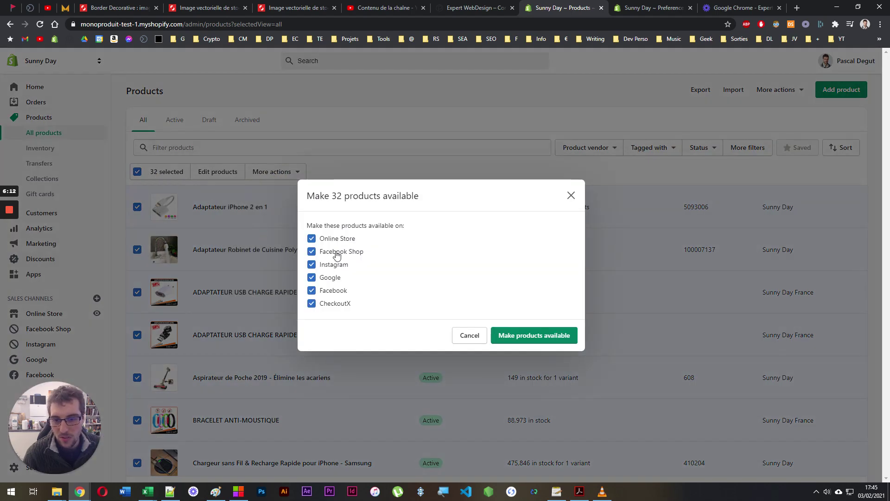
click(311, 290)
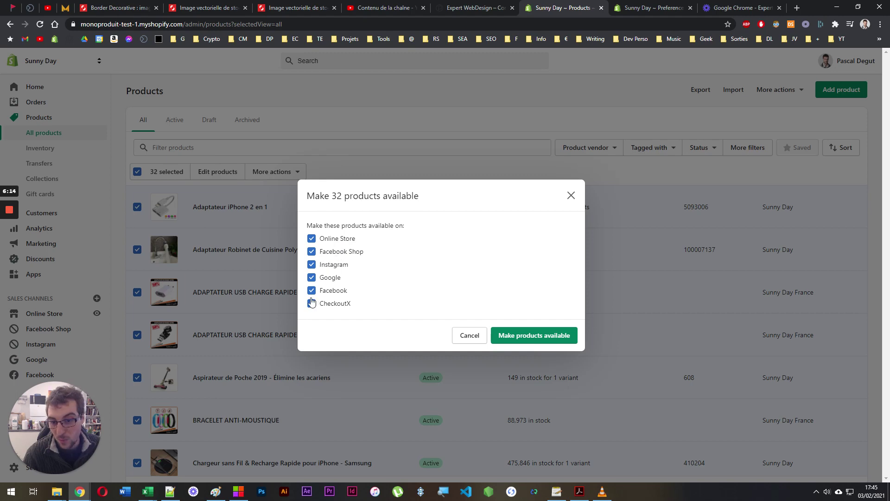
click(571, 195)
Remove the old Facebook Shop channel in the store's sales channel settings, acknowledging the uninstall risks.
click(59, 330)
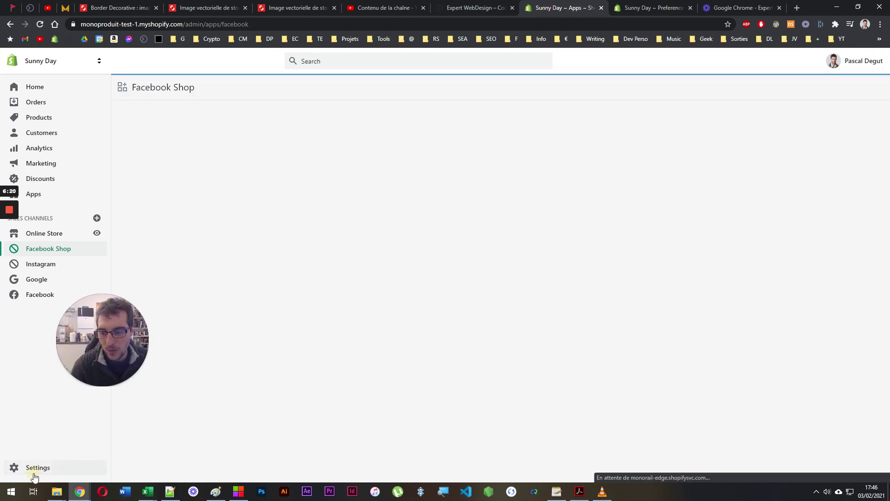
click(35, 468)
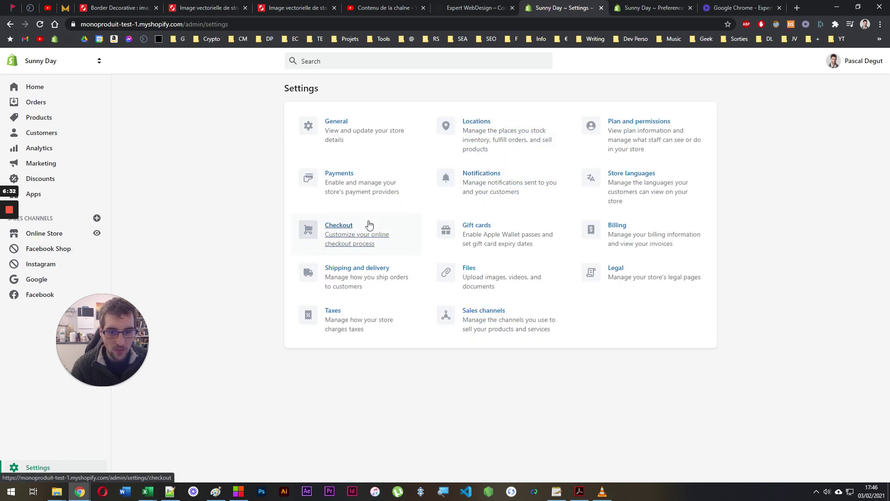
click(511, 319)
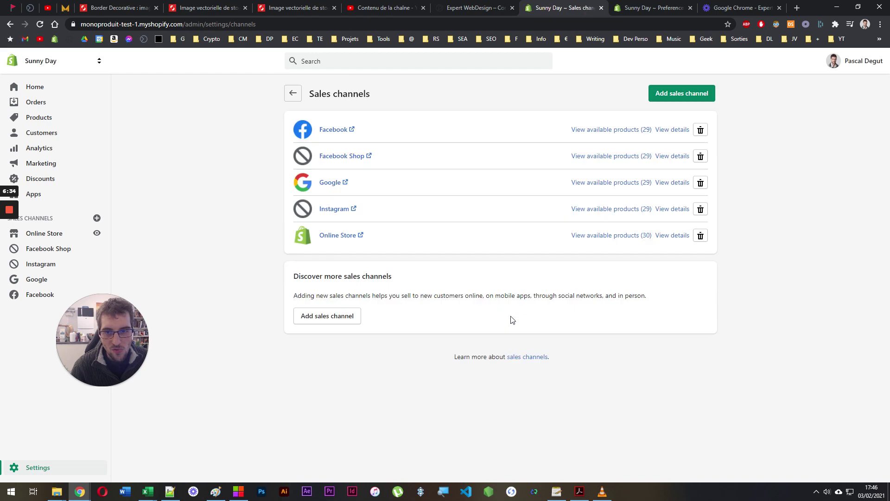
click(700, 155)
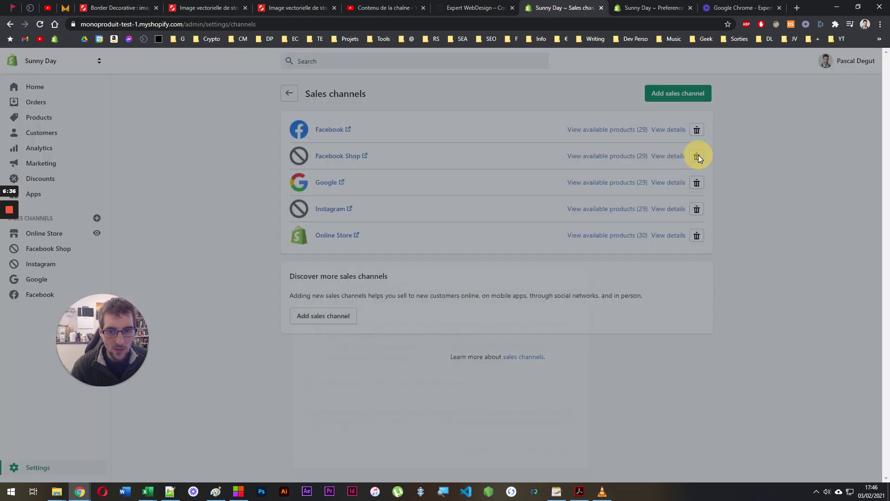
click(377, 295)
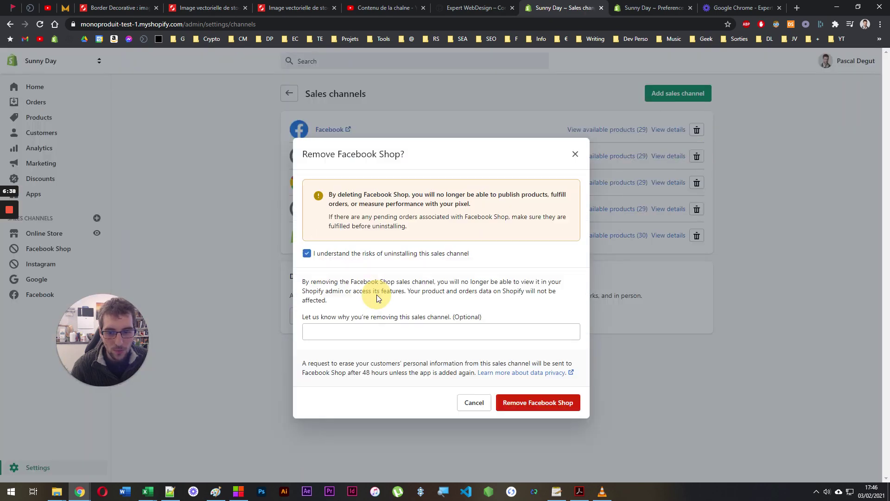
click(560, 407)
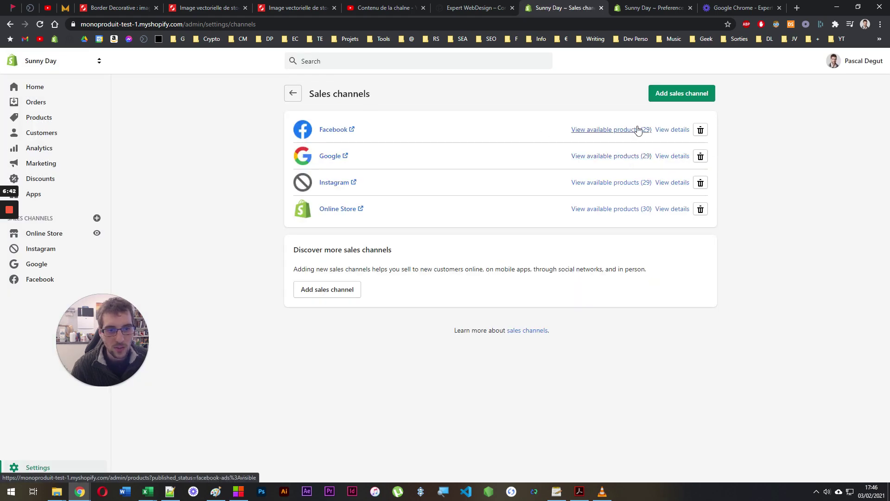
Remove the old Instagram sales channel as well, acknowledging the risks of uninstalling it.
click(700, 182)
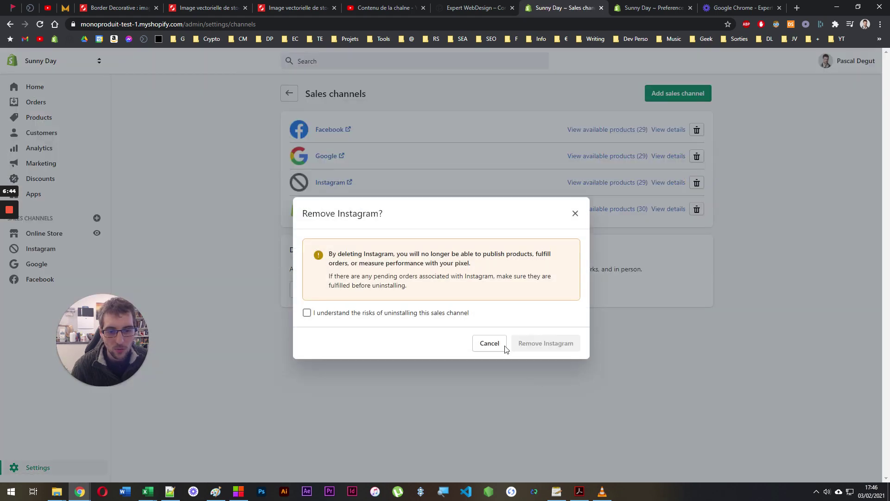
click(362, 311)
click(568, 380)
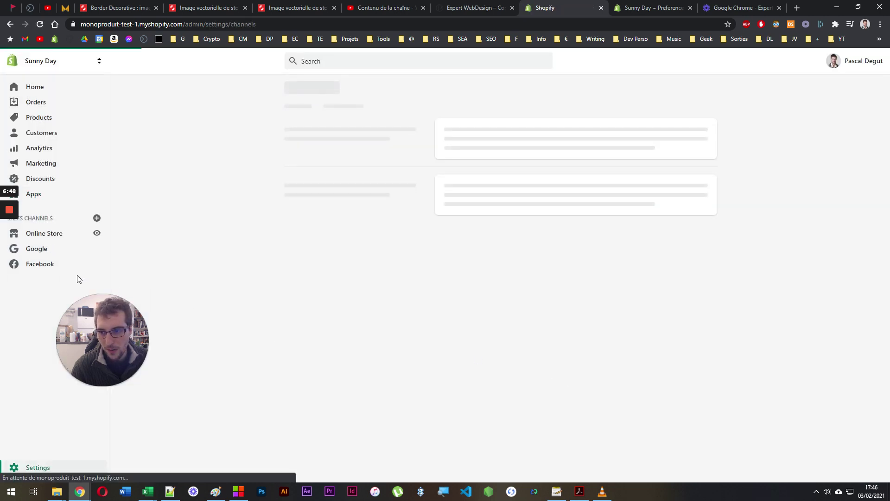
Start the Facebook Shop setup in the Facebook channel, create a new Commerce Account, and check its details and linked product catalog.
click(41, 269)
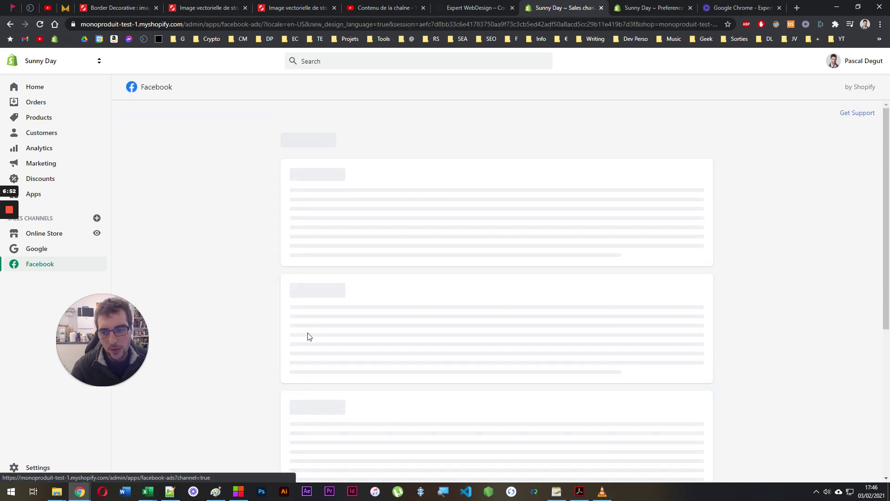
scroll(259, 278, down, 5)
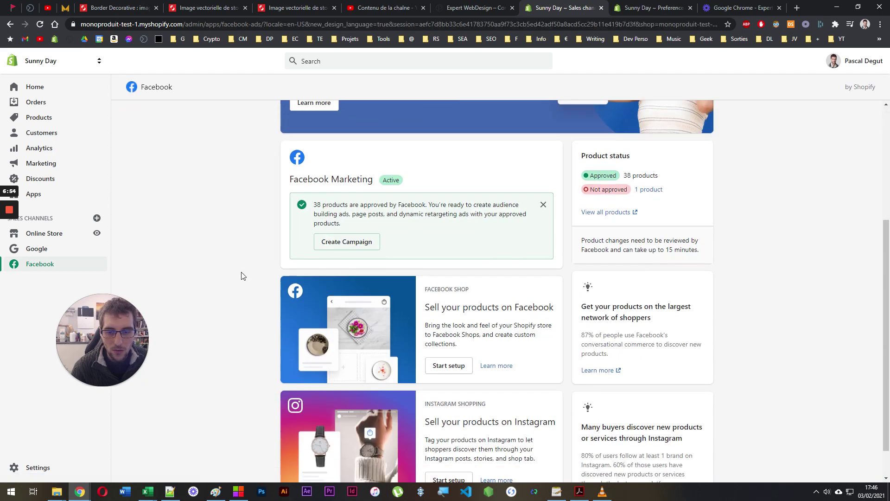
click(446, 326)
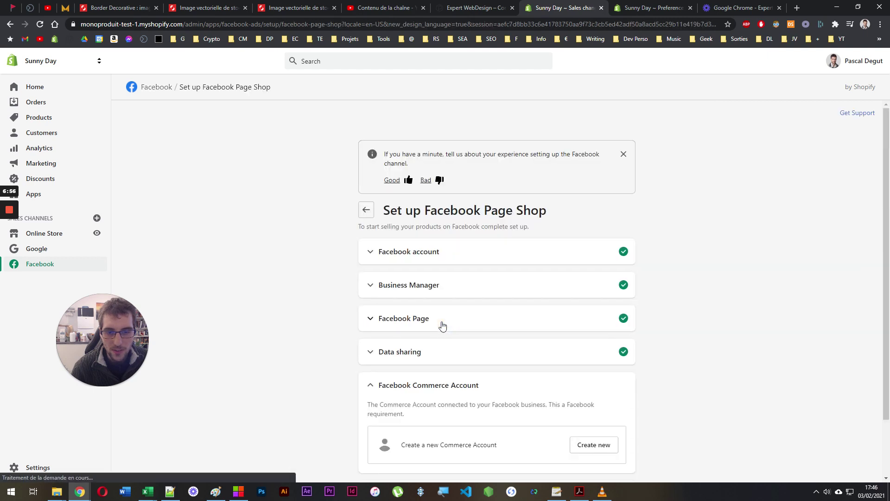
scroll(440, 302, down, 2)
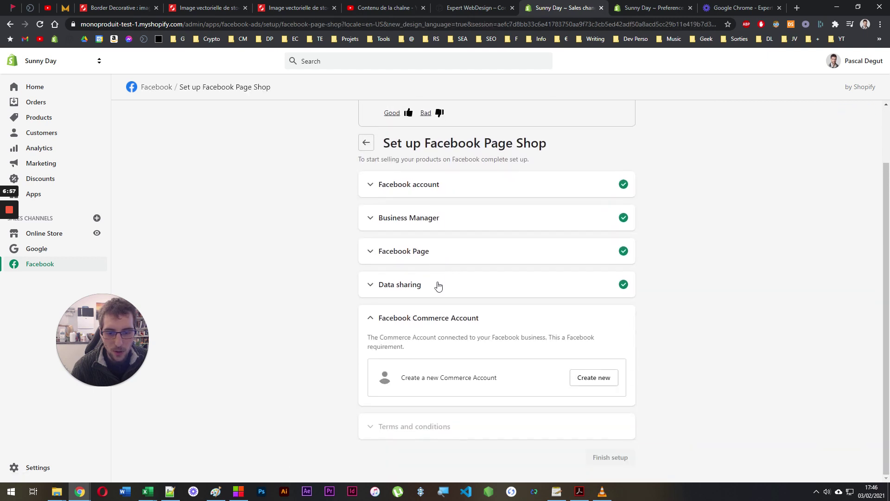
click(593, 380)
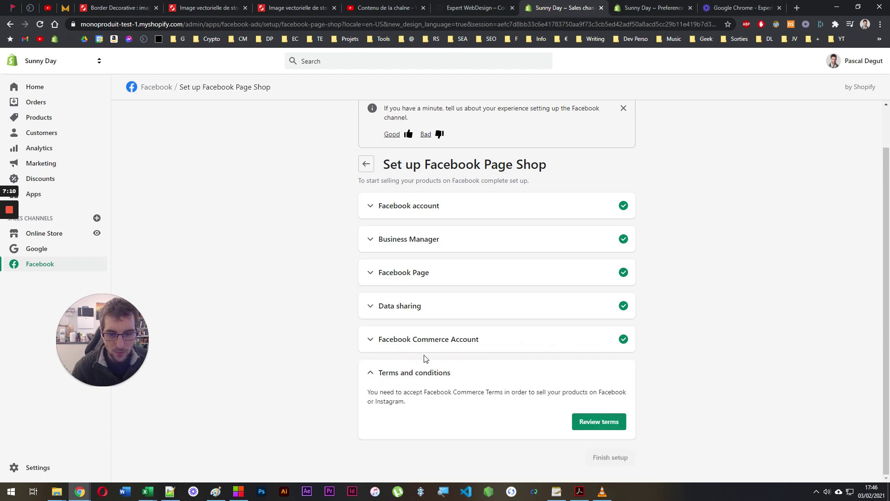
click(418, 340)
scroll(499, 367, down, 2)
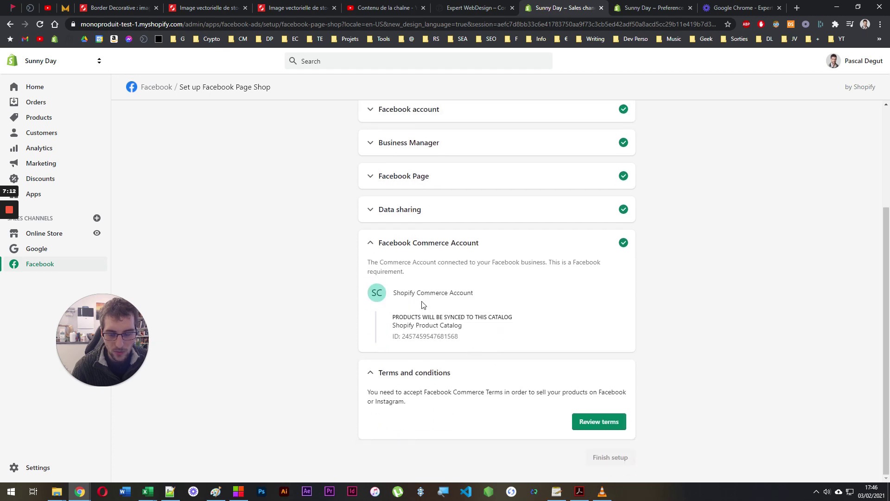
triple_click(393, 293)
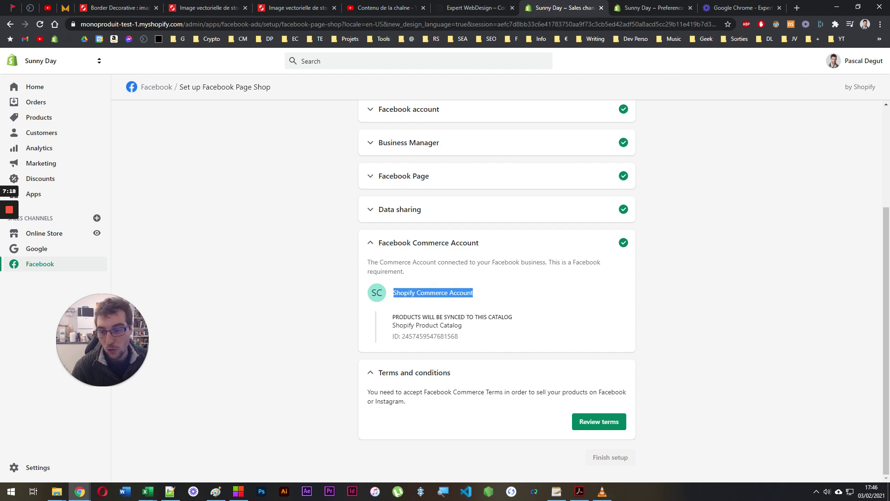
double_click(430, 336)
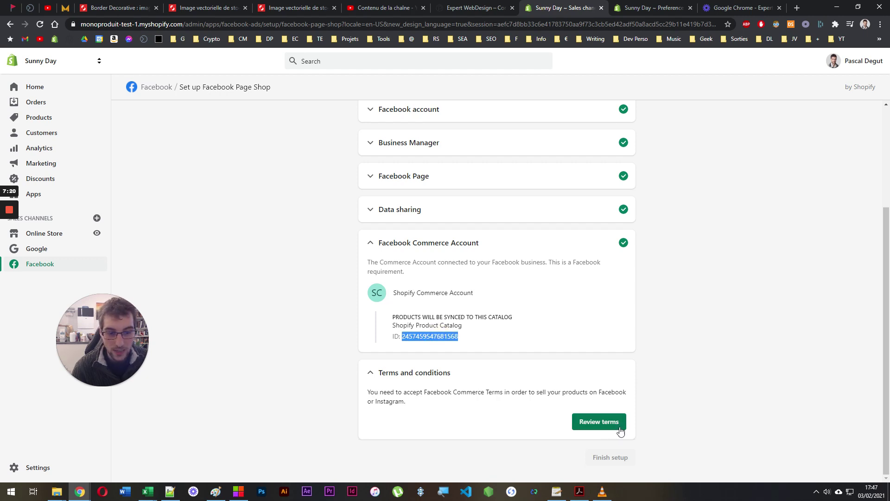
Accept the Facebook Commerce Terms, finish the Facebook Page Shop setup, and review the features on the channel overview.
click(598, 422)
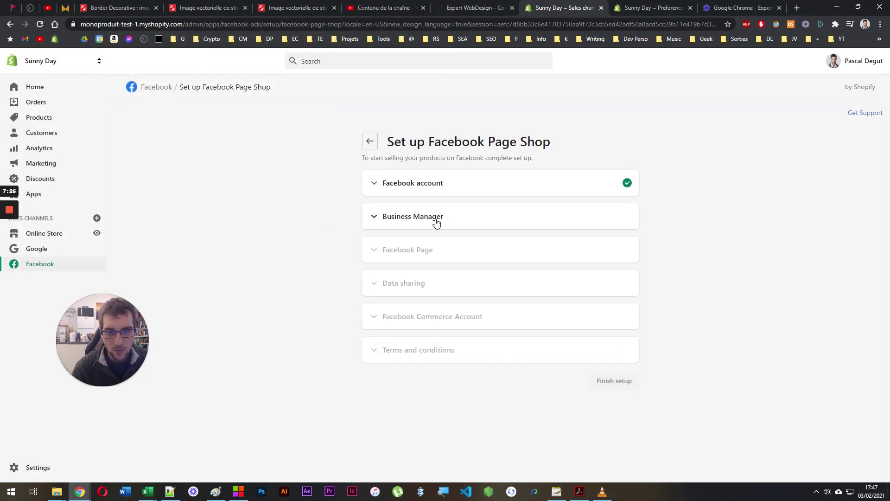
click(436, 221)
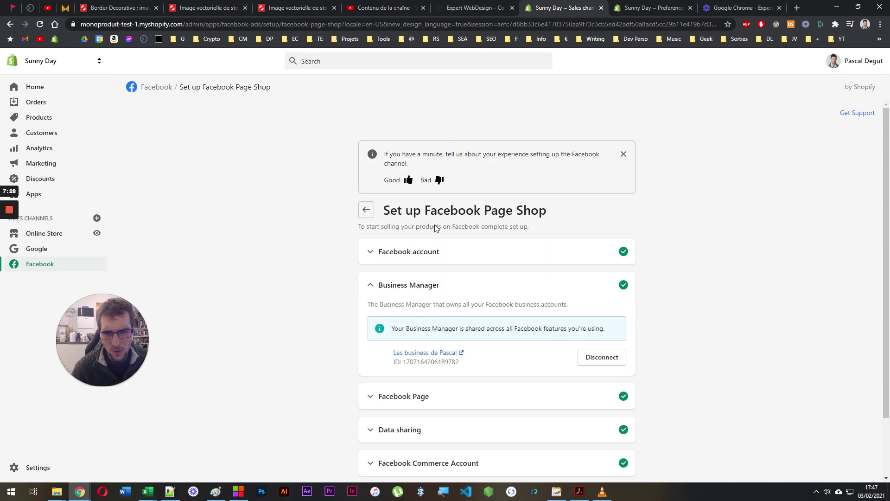
scroll(612, 417, down, 2)
click(611, 457)
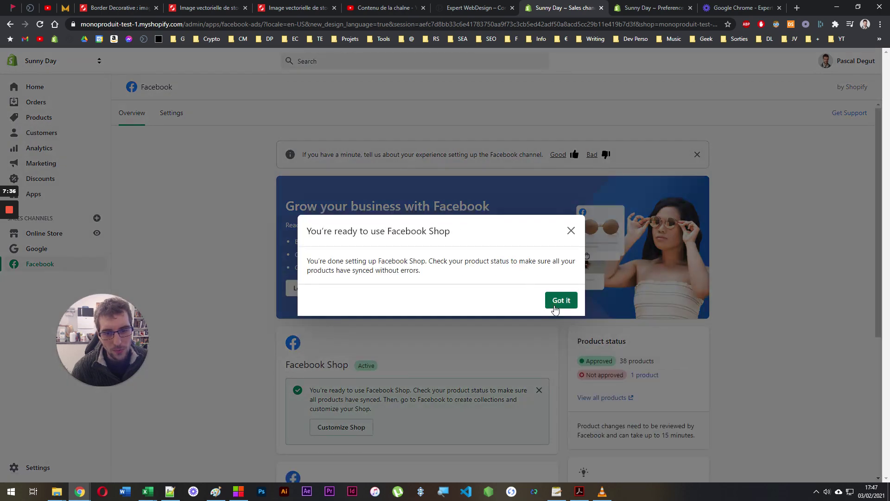
click(560, 300)
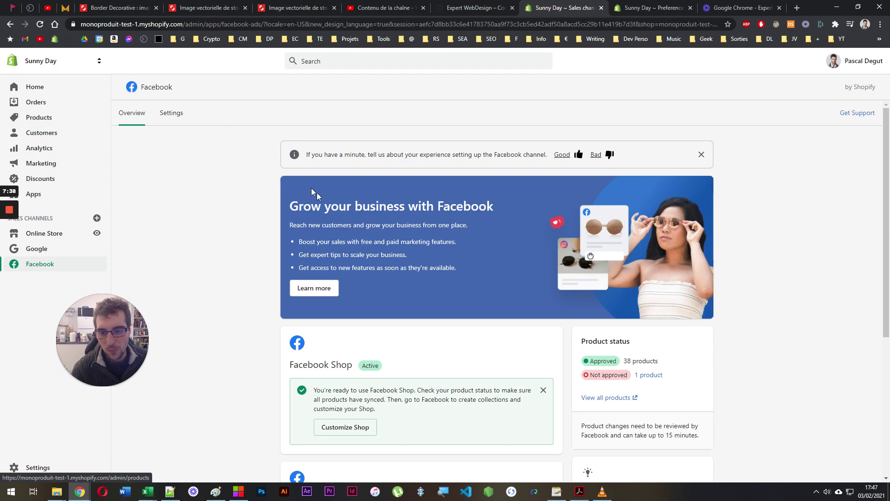
scroll(311, 188, down, 4)
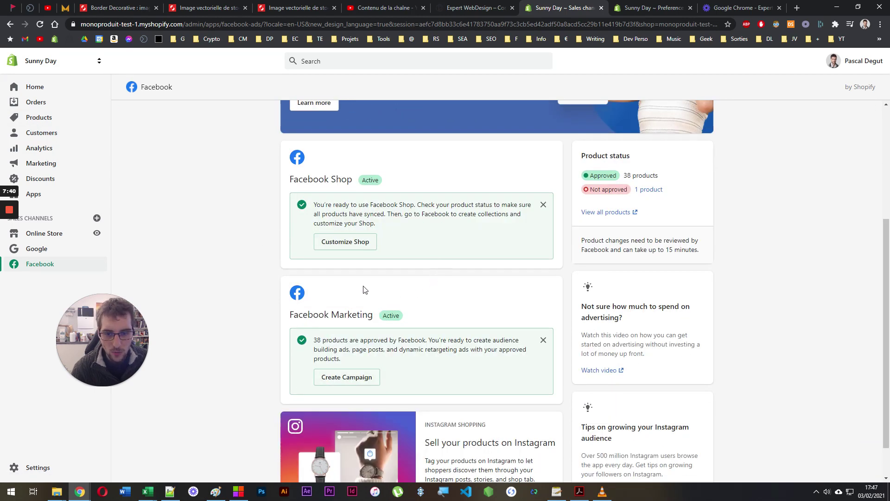
scroll(363, 290, down, 1)
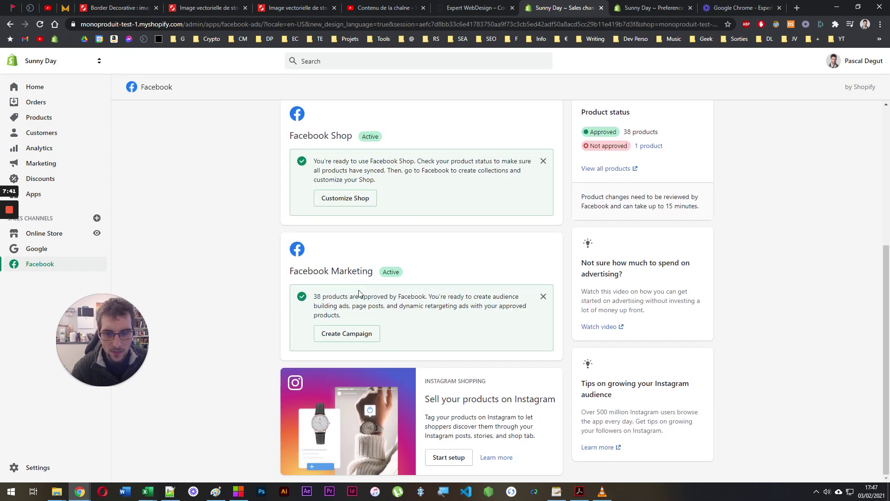
Start and finish the Instagram Shopping setup in the Facebook channel, and dismiss the product availability notice.
click(445, 462)
scroll(479, 355, down, 1)
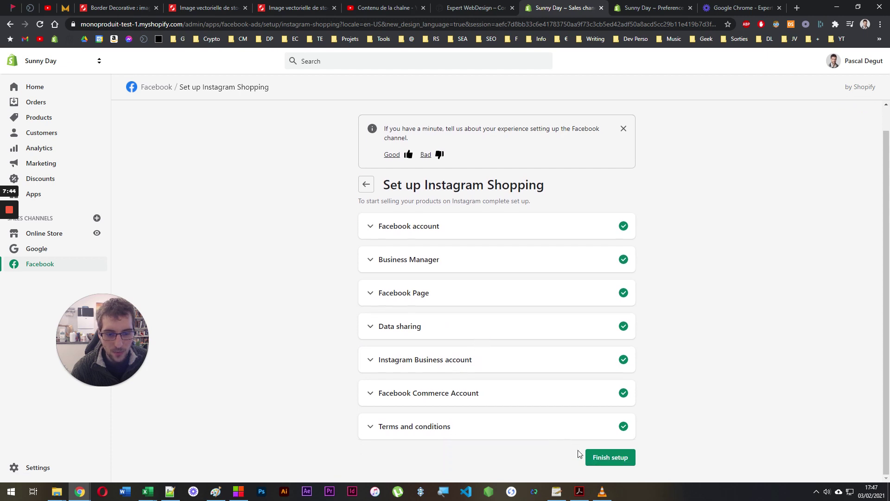
click(596, 457)
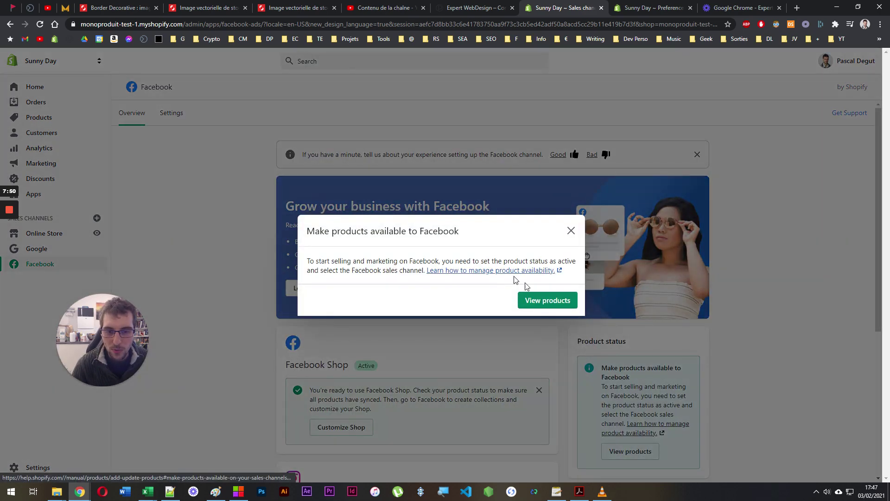
click(549, 298)
scroll(405, 318, down, 5)
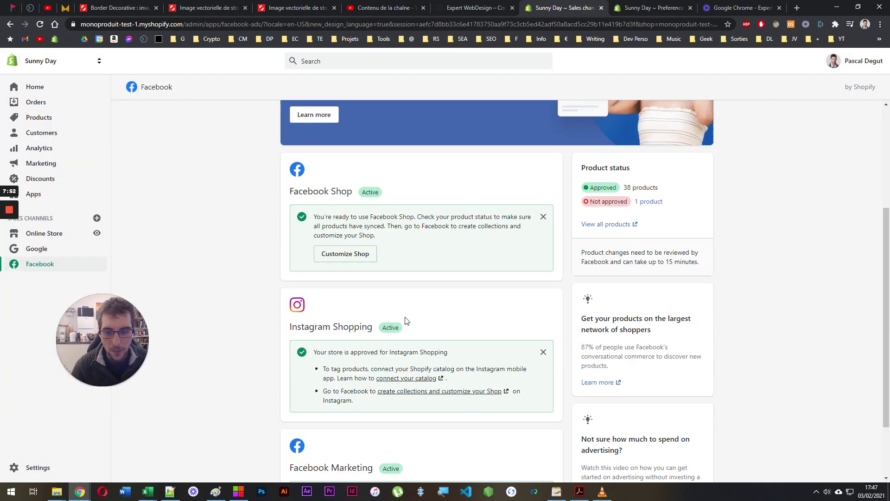
Review the Facebook Shop, Instagram Shopping and Facebook Marketing sections on the channel overview.
scroll(345, 349, up, 2)
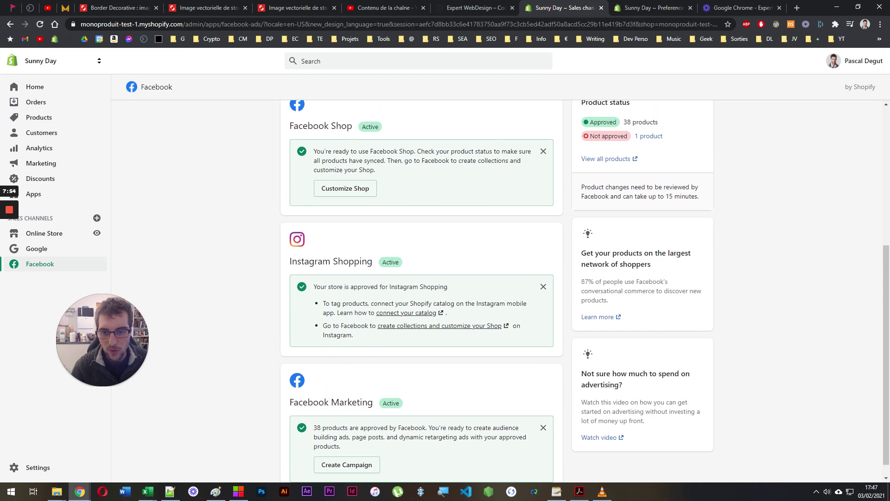
triple_click(340, 201)
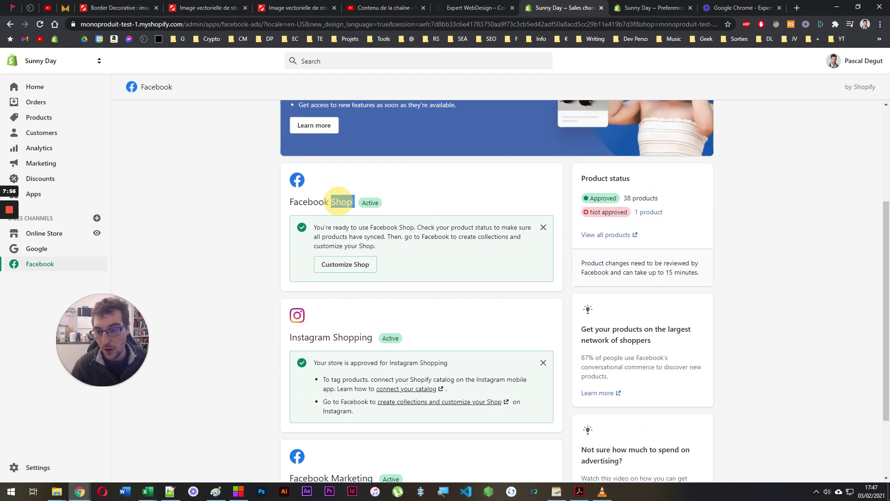
scroll(458, 287, down, 2)
scroll(461, 306, up, 5)
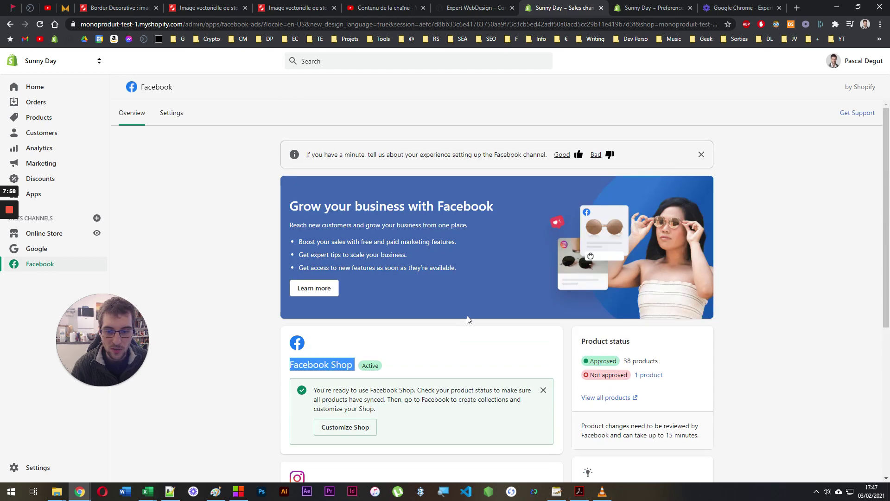
Open the Facebook Shop customization in Facebook Commerce Manager and start editing the Sunny Day shop.
scroll(383, 370, down, 4)
click(345, 243)
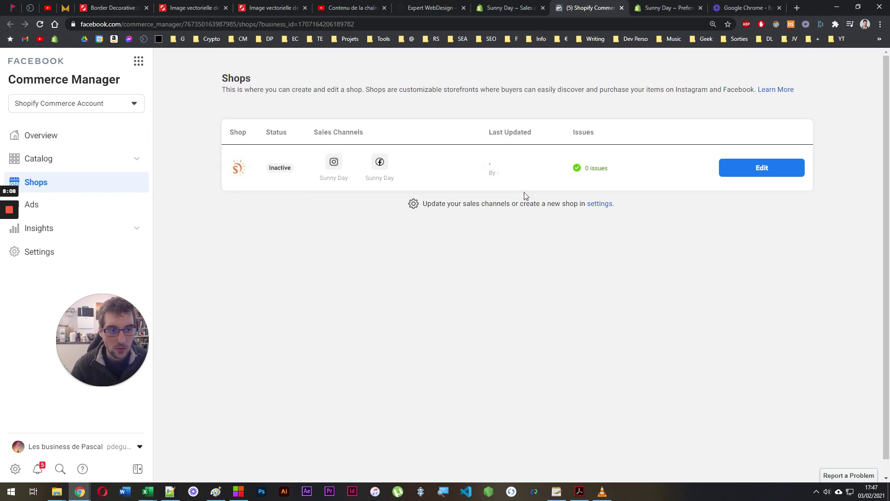
click(762, 170)
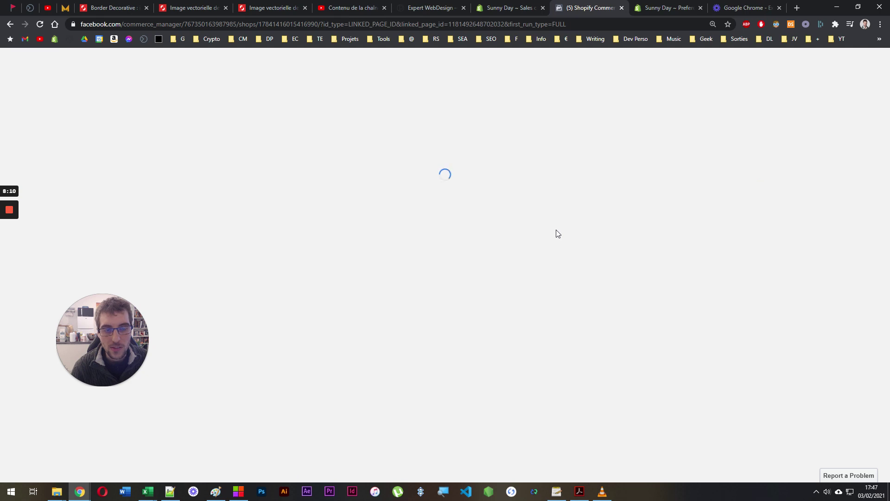
Return to Shopify, look through the marketing activities offered for a new Facebook Marketing campaign, and close the list without choosing one.
click(505, 7)
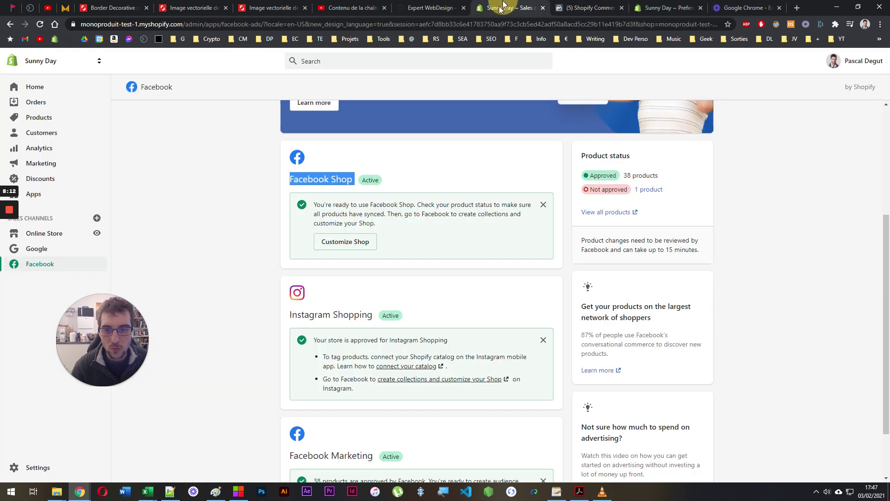
scroll(361, 264, down, 2)
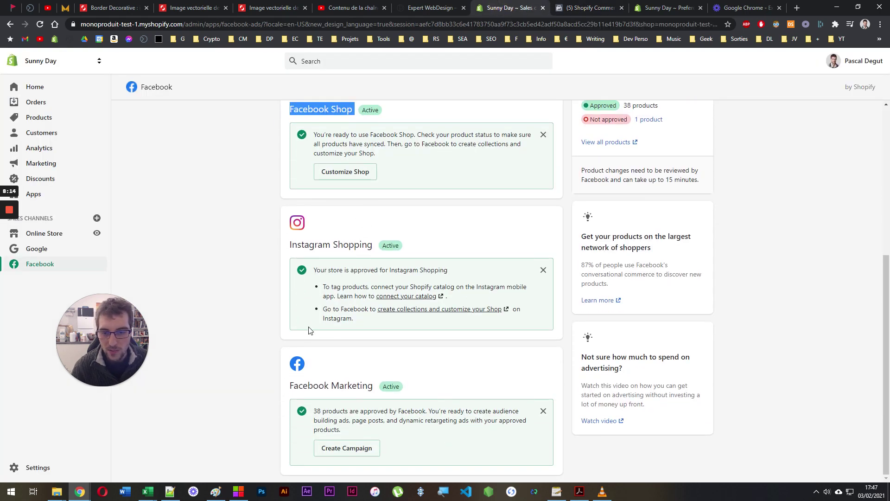
click(344, 449)
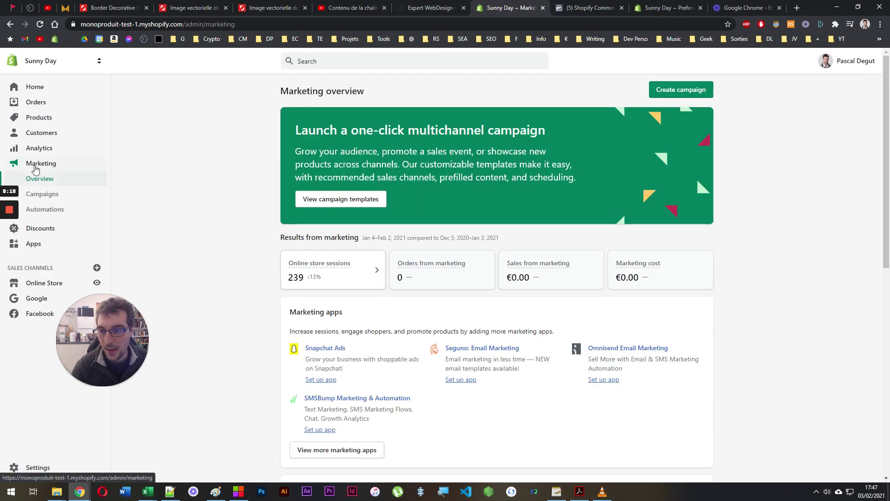
click(678, 93)
scroll(431, 297, down, 3)
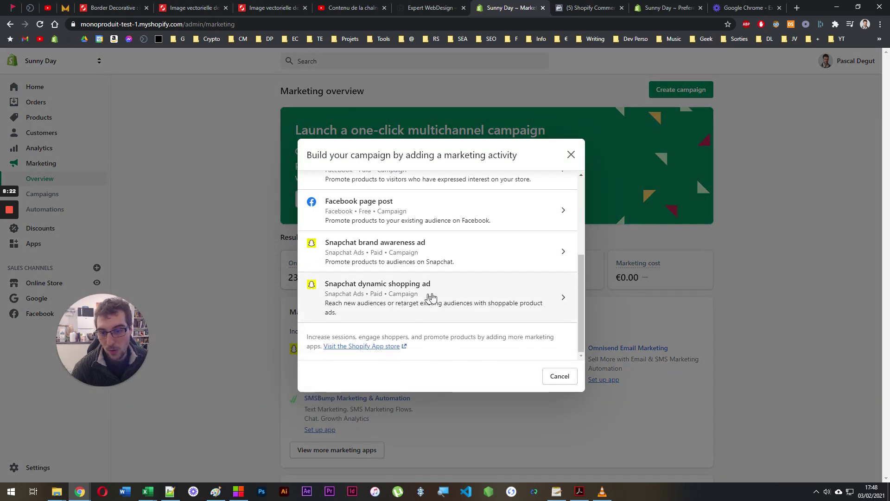
scroll(432, 297, up, 5)
click(571, 155)
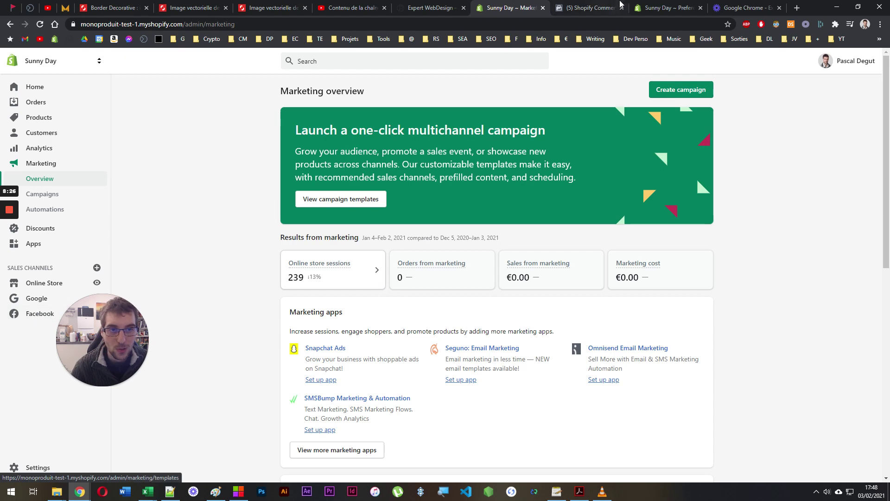
Complete the Shop Builder introduction in Commerce Manager, showing all catalog products with the Normal theme and the Facebook Page icon color.
click(617, 4)
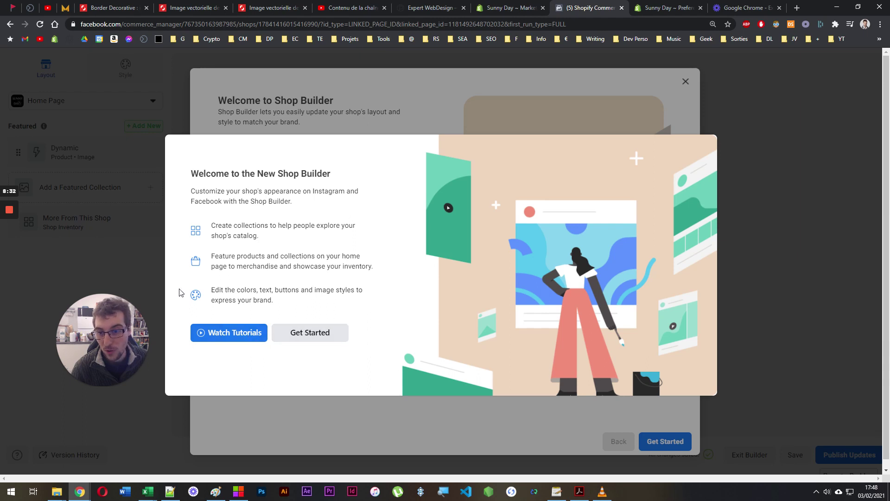
click(305, 336)
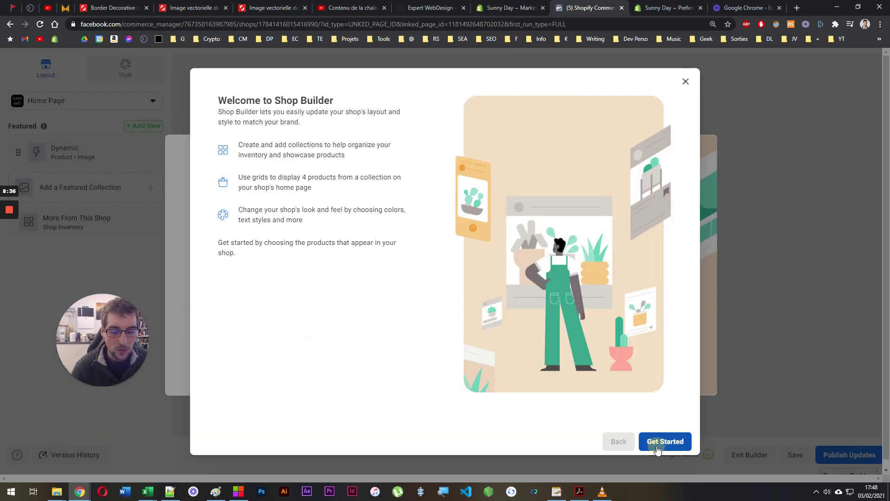
click(655, 445)
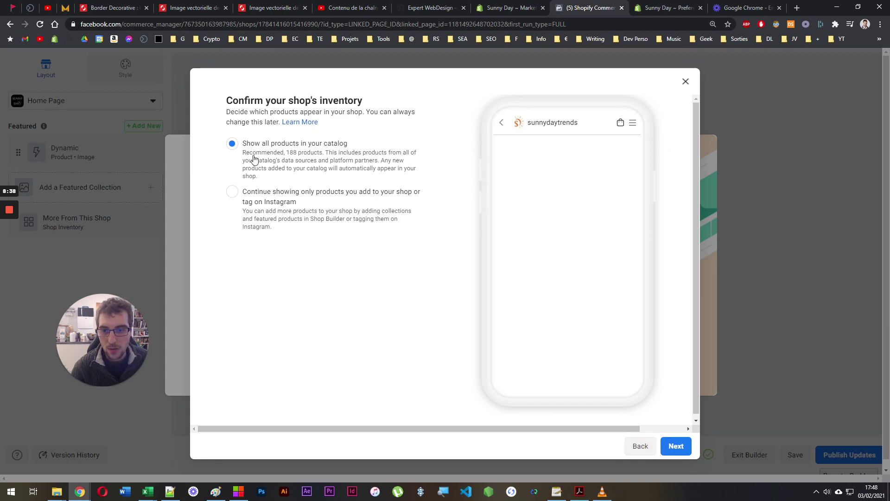
click(668, 446)
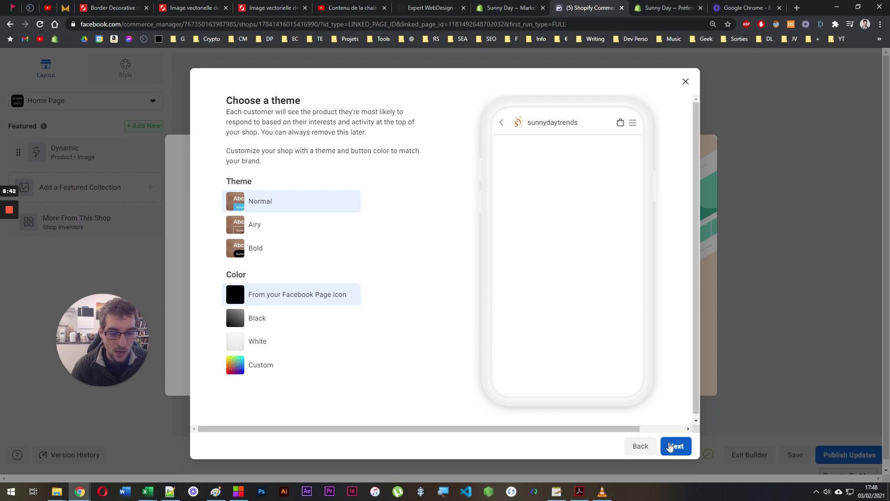
click(669, 446)
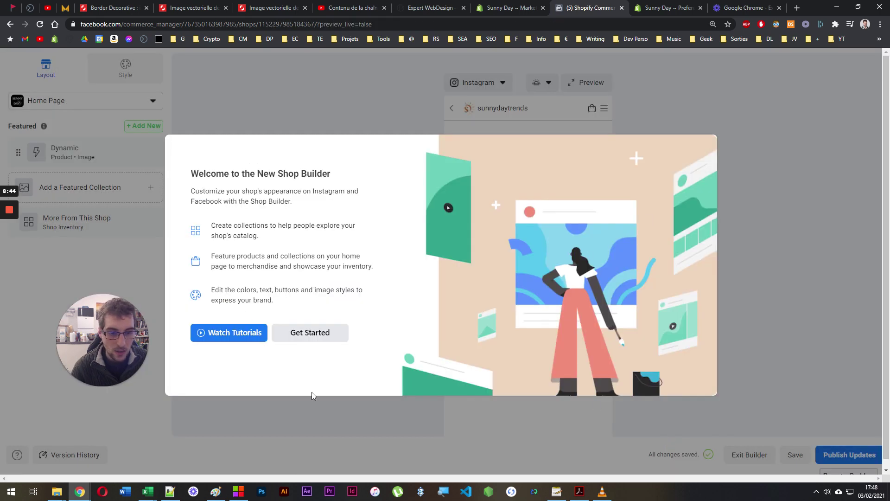
click(304, 334)
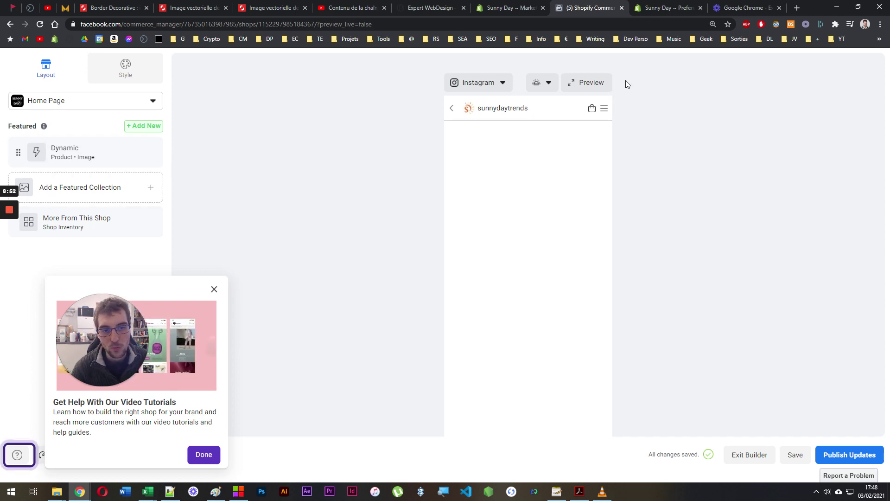
Switch the shop preview to Facebook and back to Instagram, and close Commerce Manager.
click(486, 86)
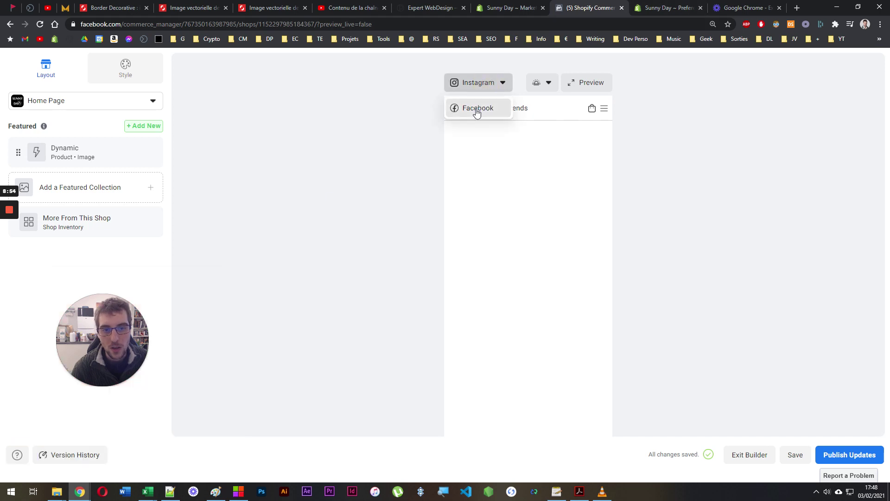
click(479, 109)
click(480, 82)
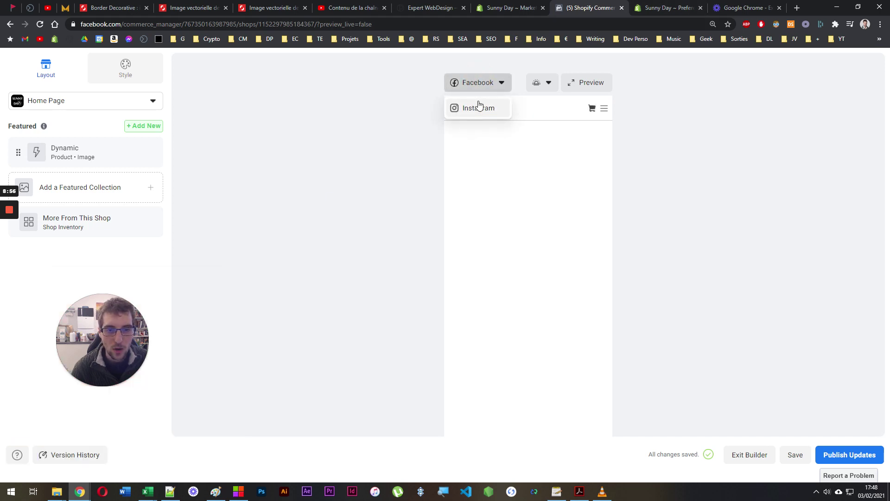
click(478, 106)
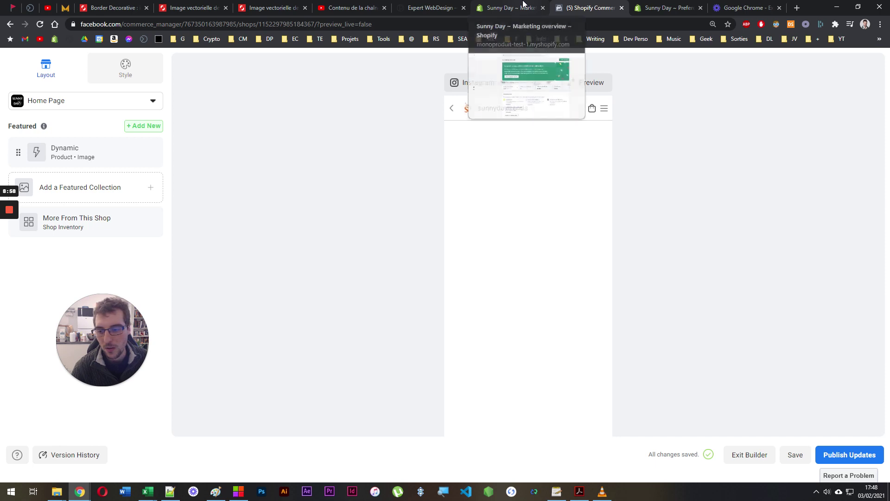
click(625, 12)
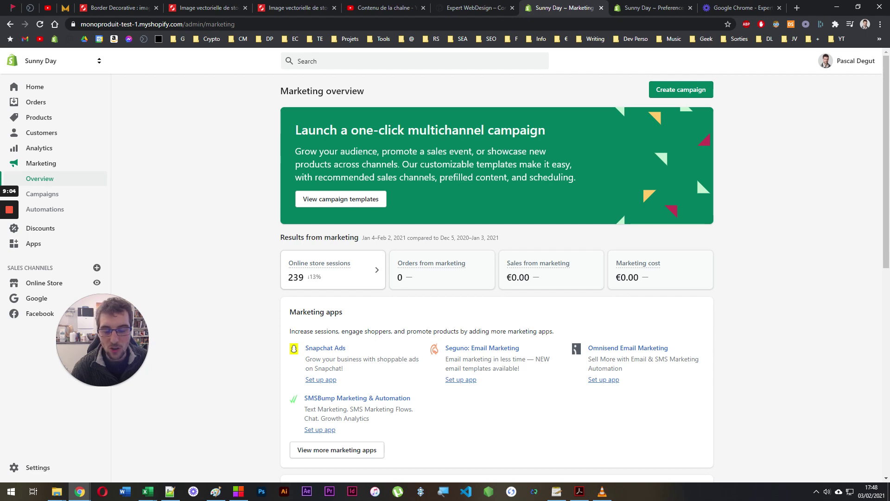
Reopen the Facebook sales channel in Shopify and check the status of its features on the overview.
click(42, 314)
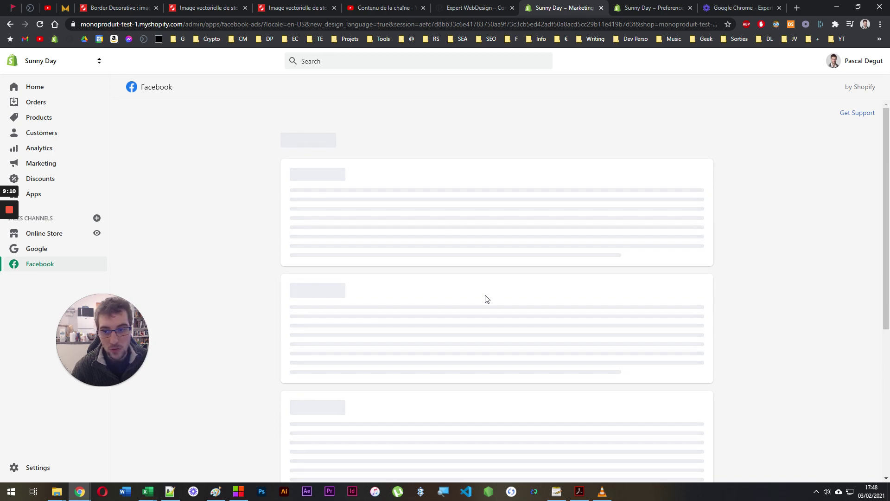
scroll(486, 298, down, 5)
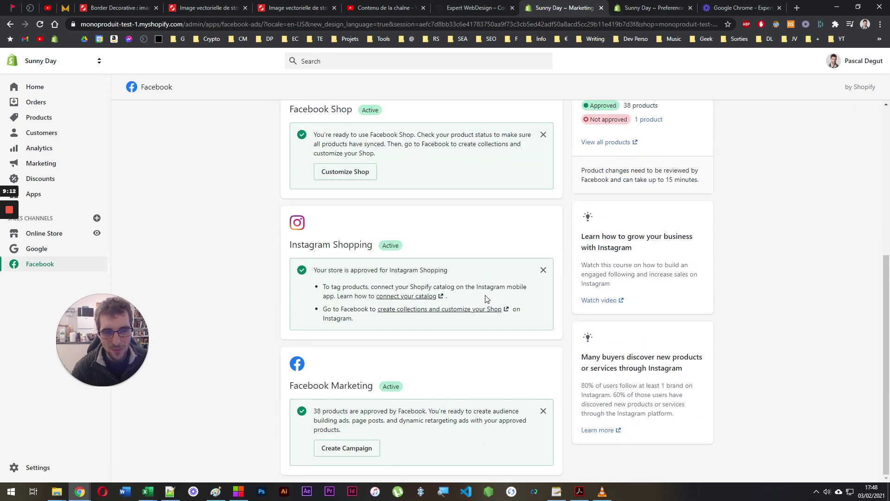
scroll(487, 299, up, 5)
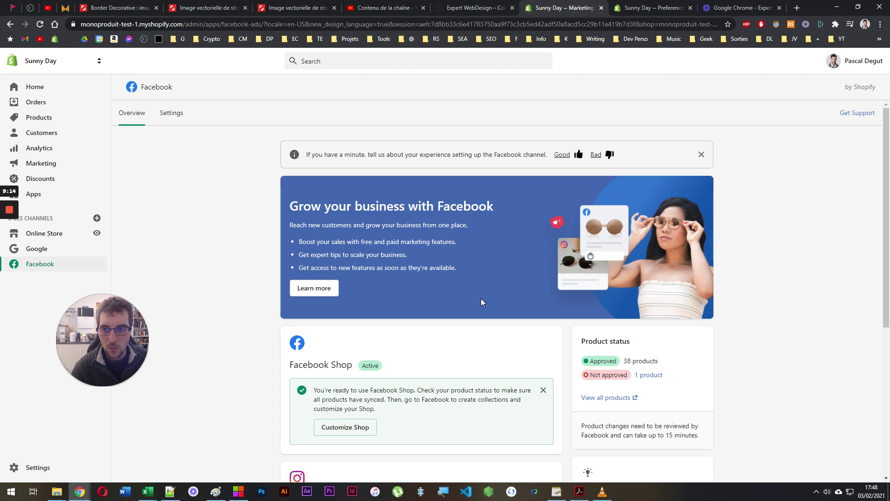
Review the connected Facebook account, Business Manager, Facebook Page and Instagram account in the Facebook channel's account settings.
click(174, 112)
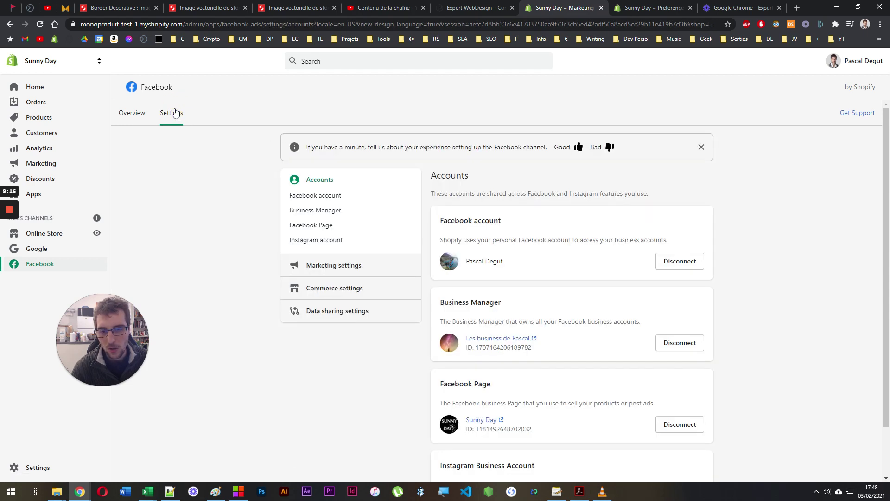
scroll(551, 318, down, 1)
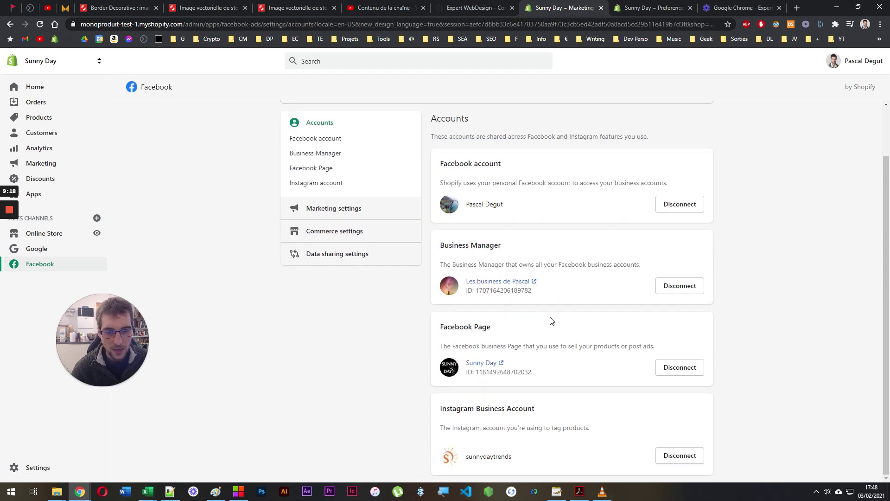
scroll(392, 129, up, 1)
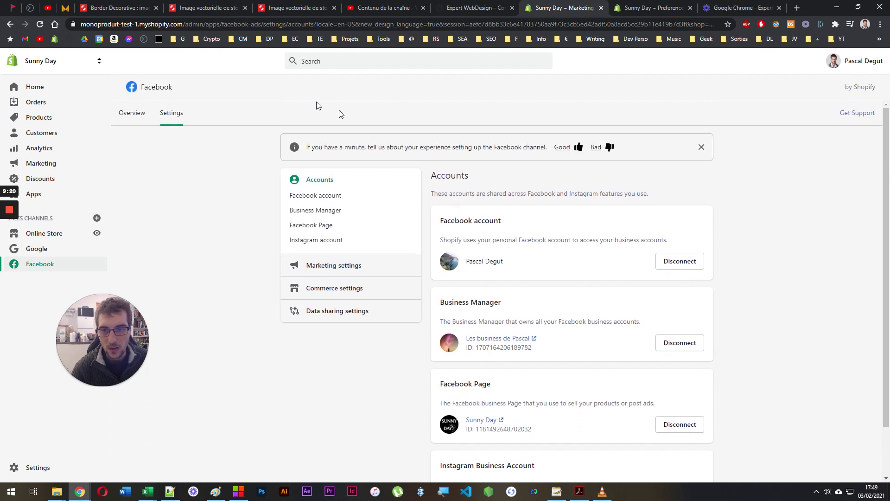
scroll(338, 113, down, 1)
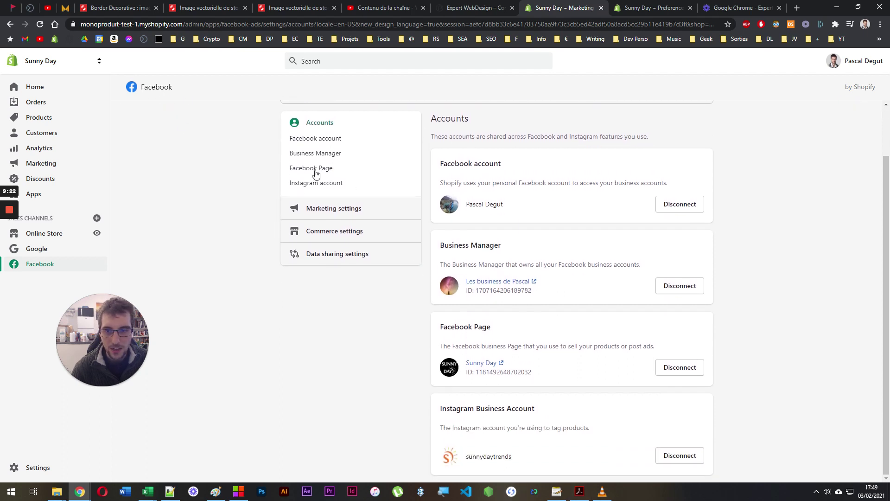
click(322, 139)
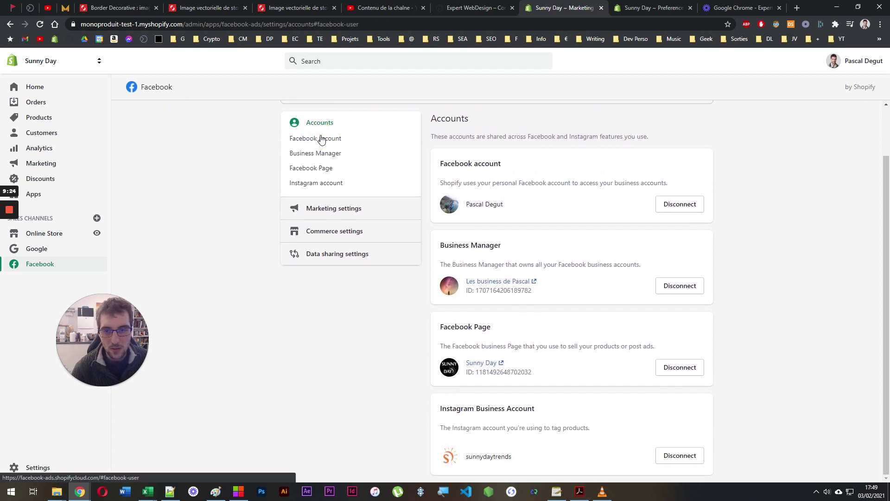
scroll(326, 153, up, 1)
click(312, 210)
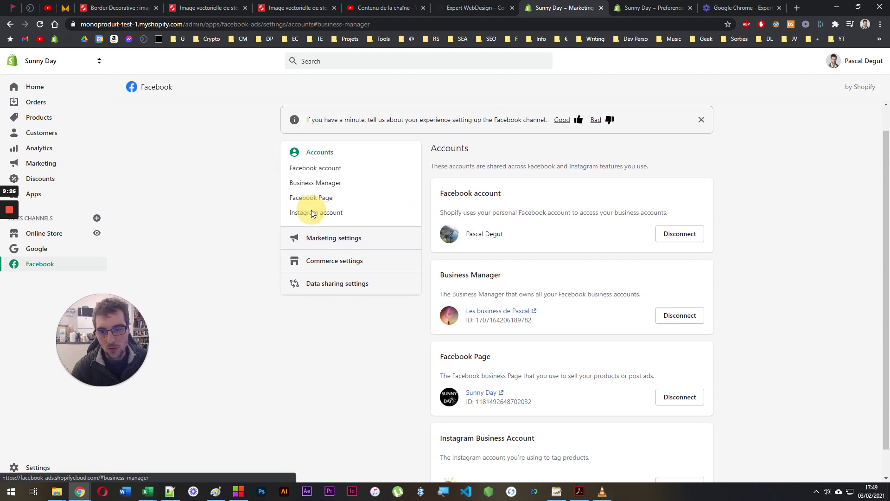
Review the ad account, Facebook target country and terms in the Facebook channel's marketing settings.
click(319, 212)
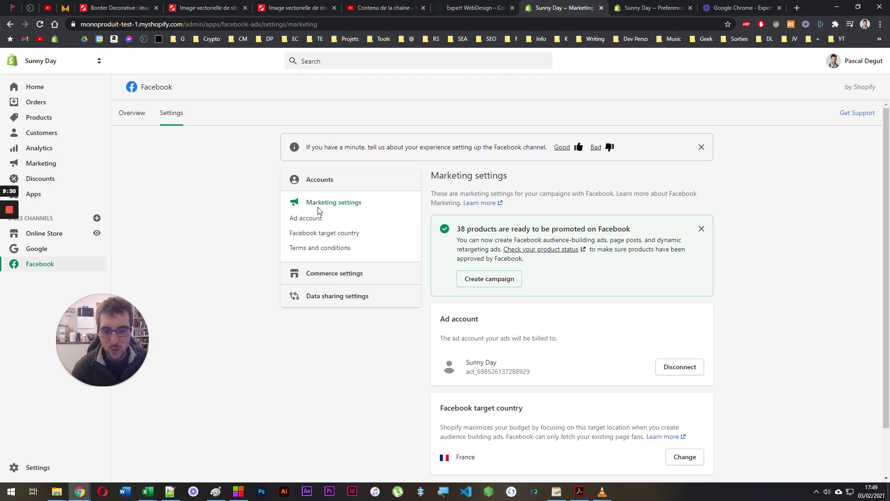
scroll(548, 351, down, 1)
scroll(343, 246, up, 1)
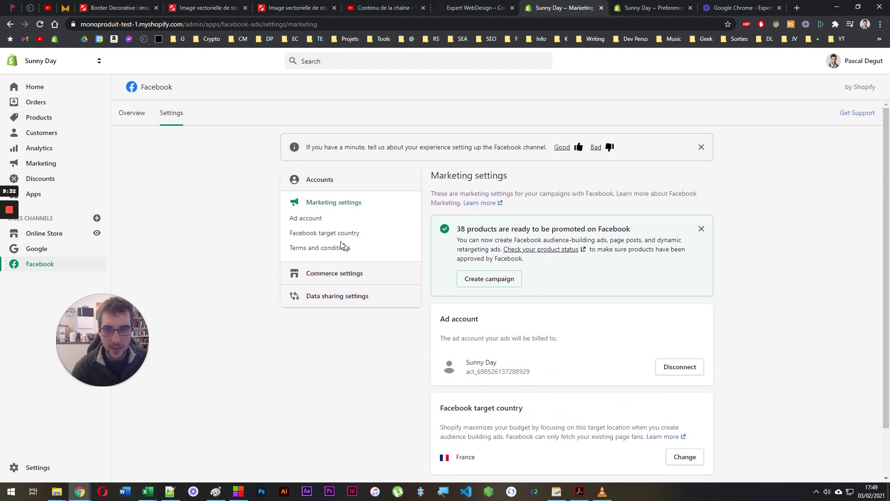
click(311, 223)
click(323, 178)
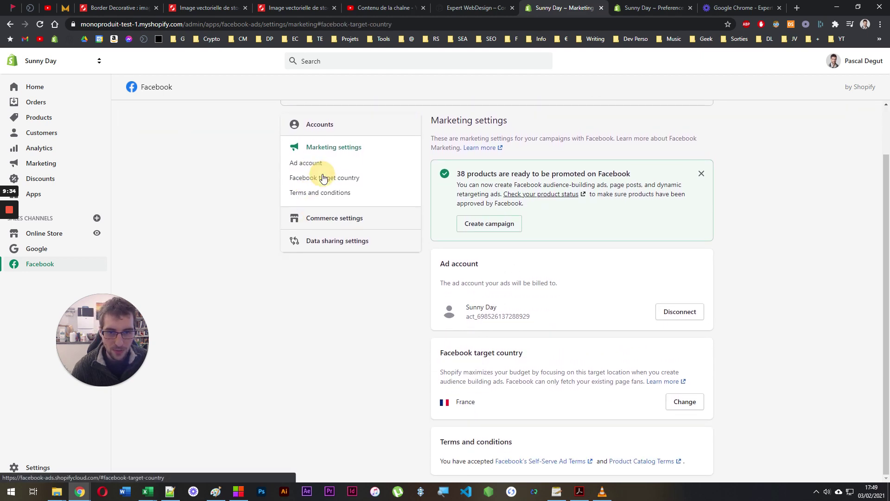
Review the Facebook channel's commerce settings and its customer data sharing settings, including the sharing levels and the connected pixel.
click(328, 218)
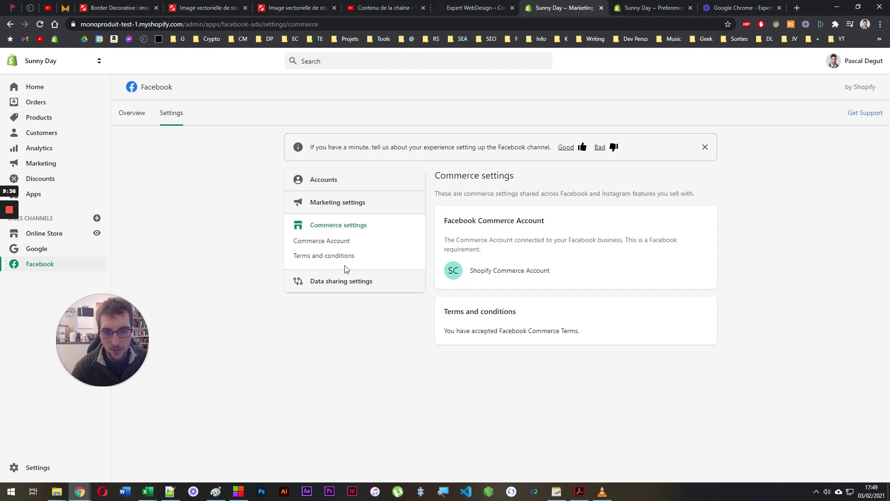
click(343, 282)
scroll(357, 325, down, 5)
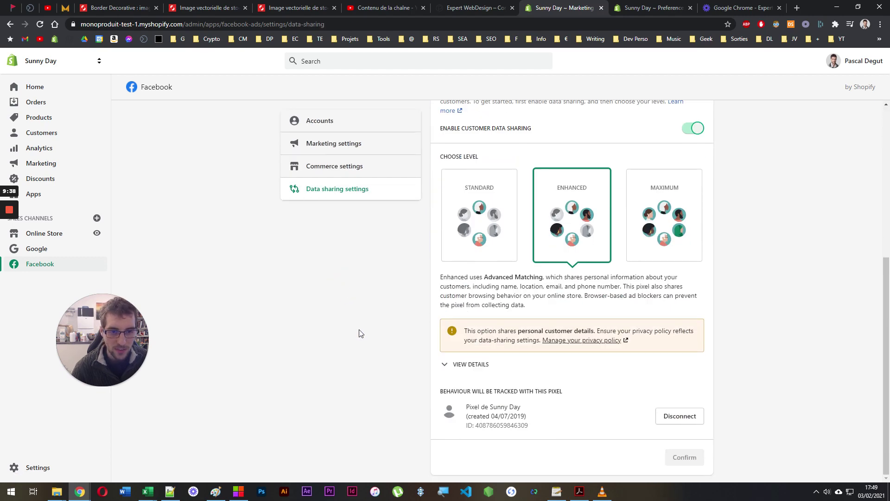
scroll(408, 385, up, 6)
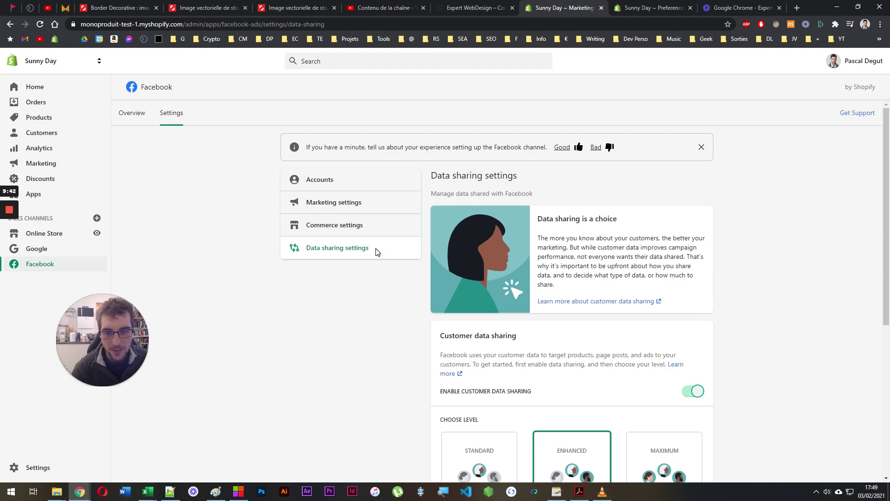
Set the customer data sharing level to Maximum, save the change, and return to the Facebook channel's overview.
scroll(597, 271, down, 5)
click(654, 248)
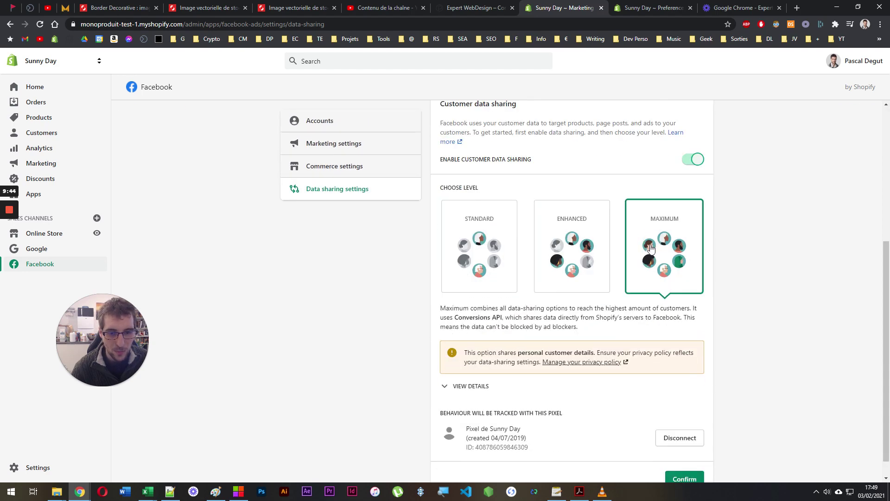
scroll(653, 301, down, 1)
click(685, 459)
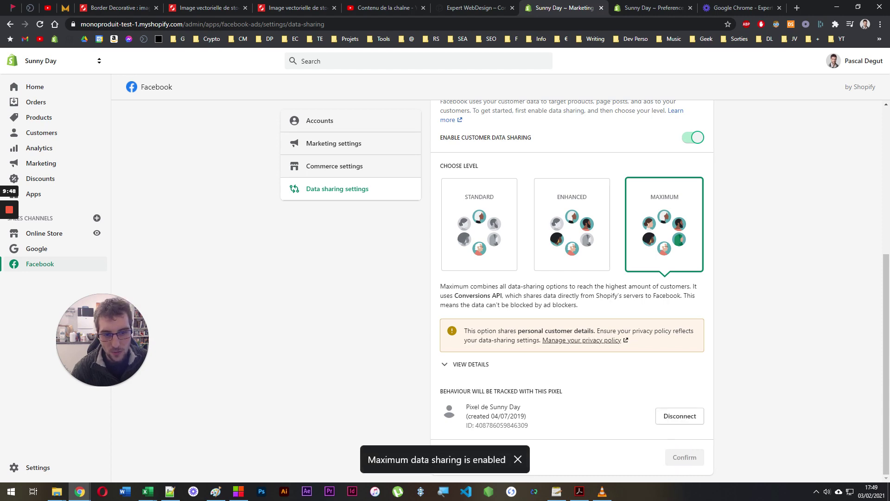
scroll(461, 271, up, 10)
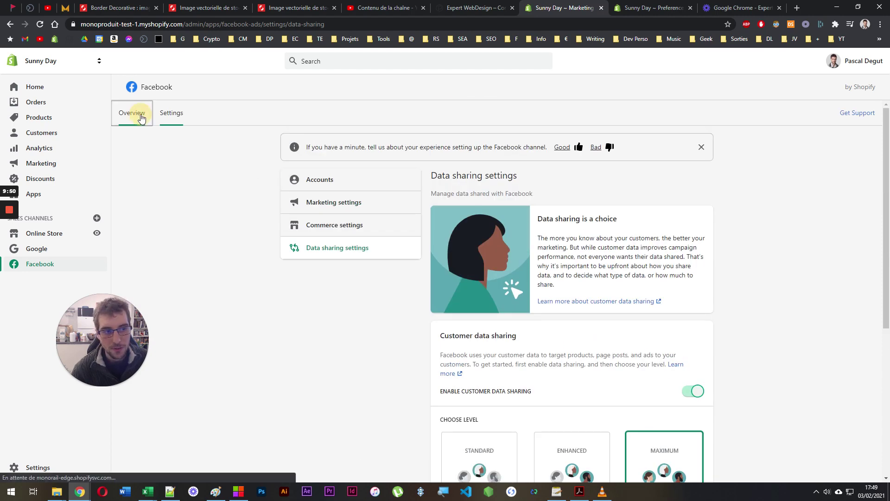
click(139, 115)
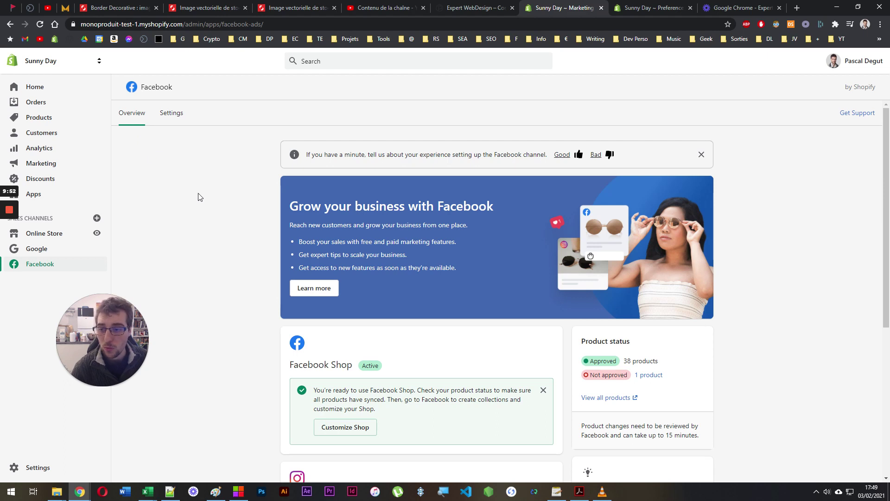